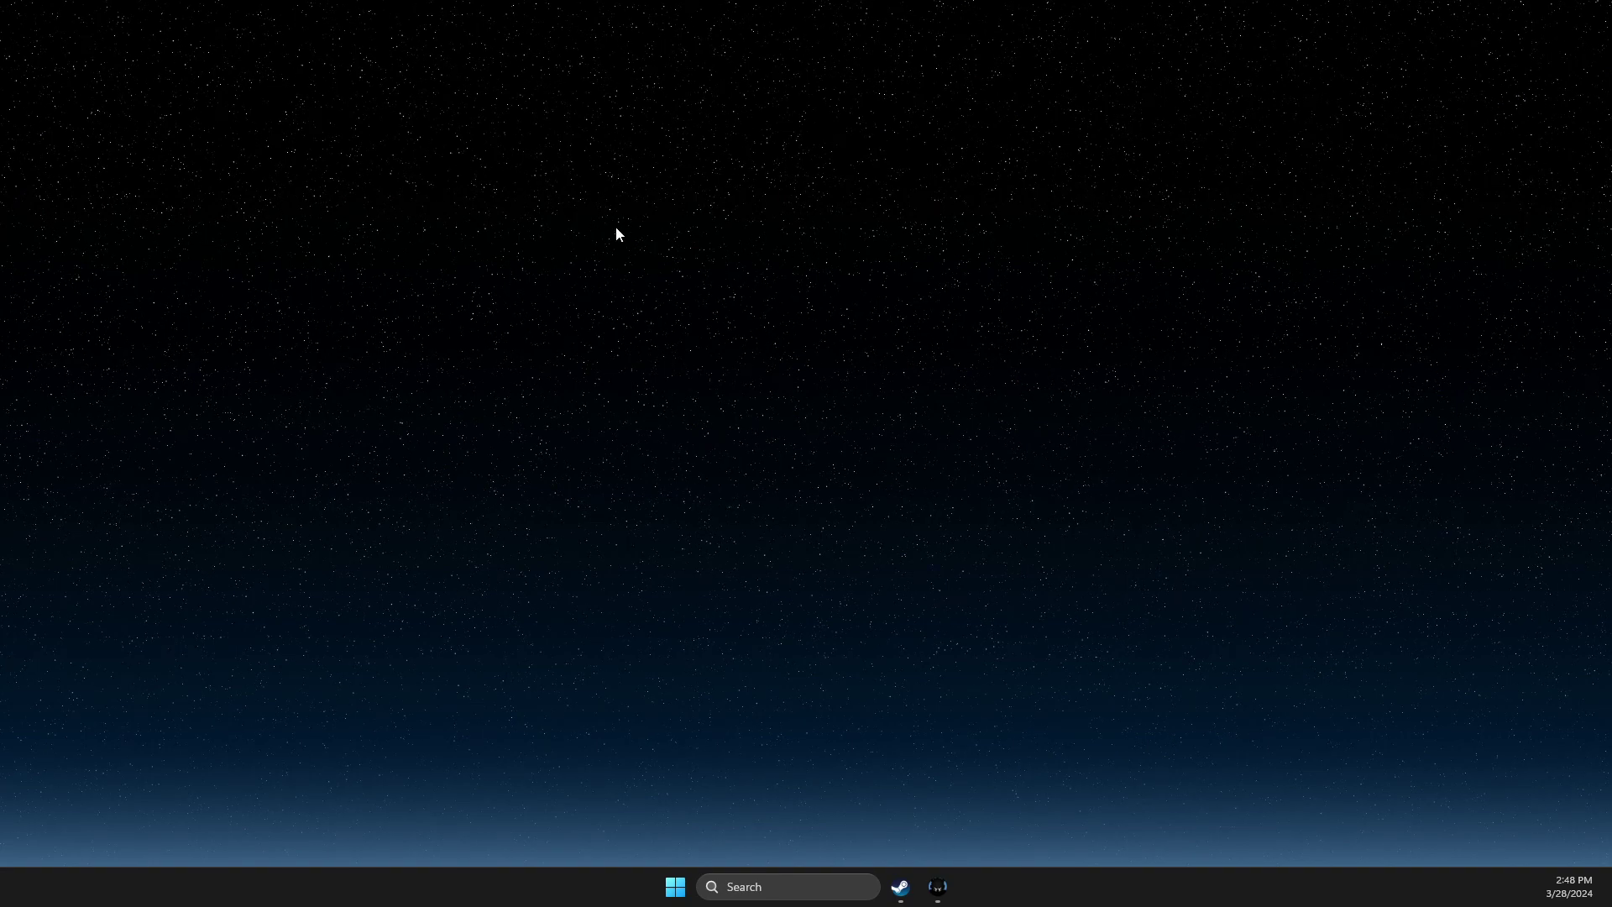
Open Advanced display from the desktop and review Display 2 before returning to Display 1
right_click(758, 203)
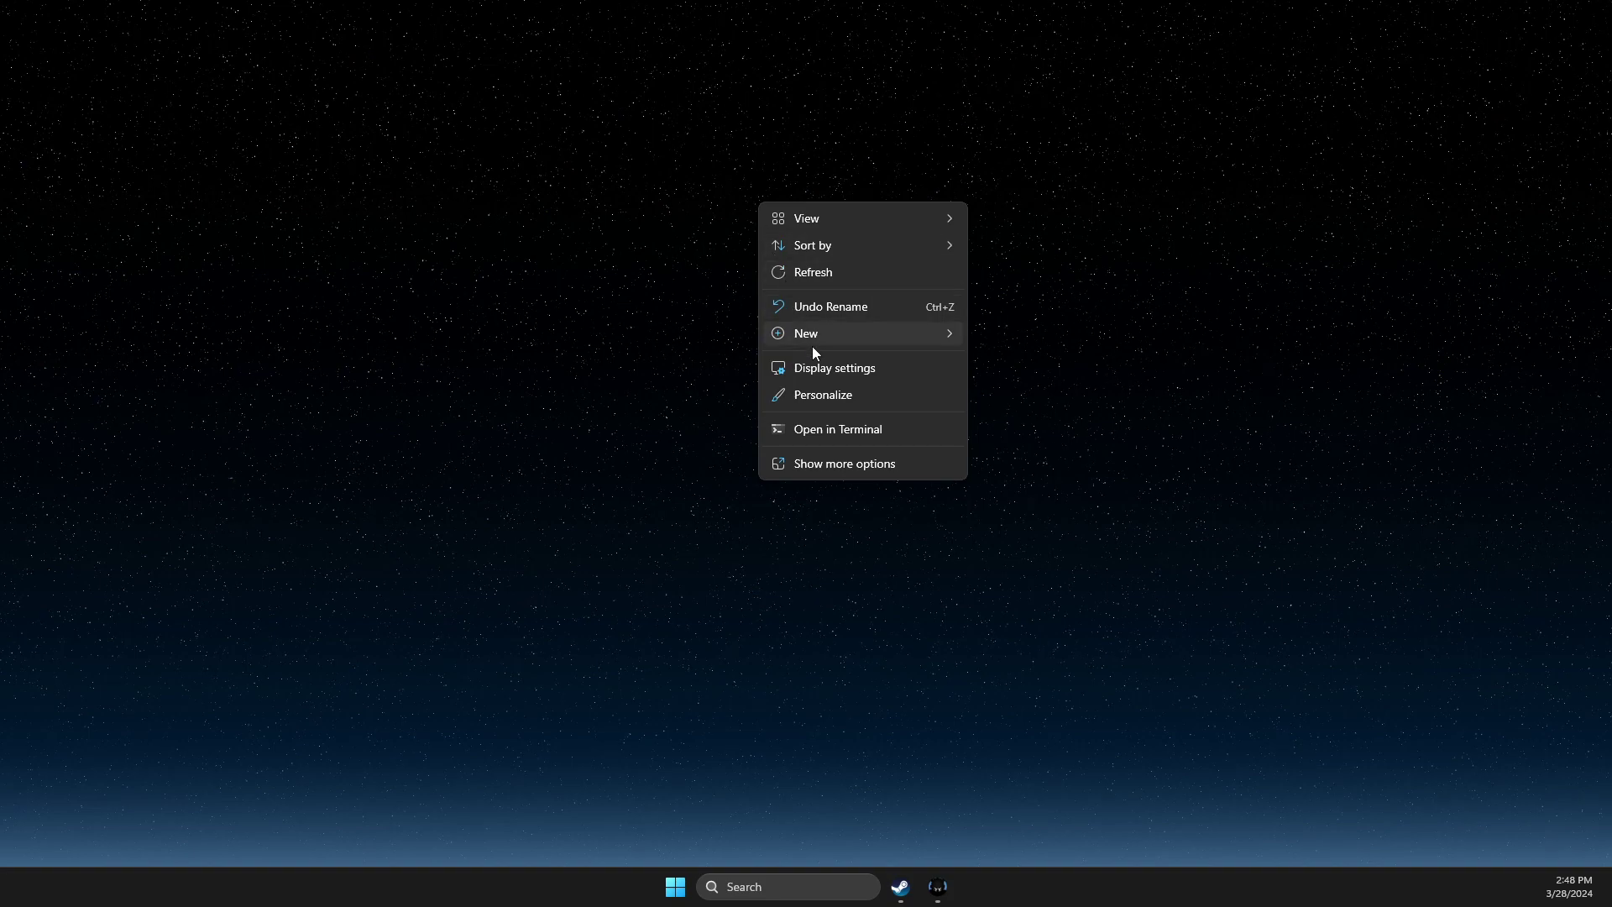
click(819, 368)
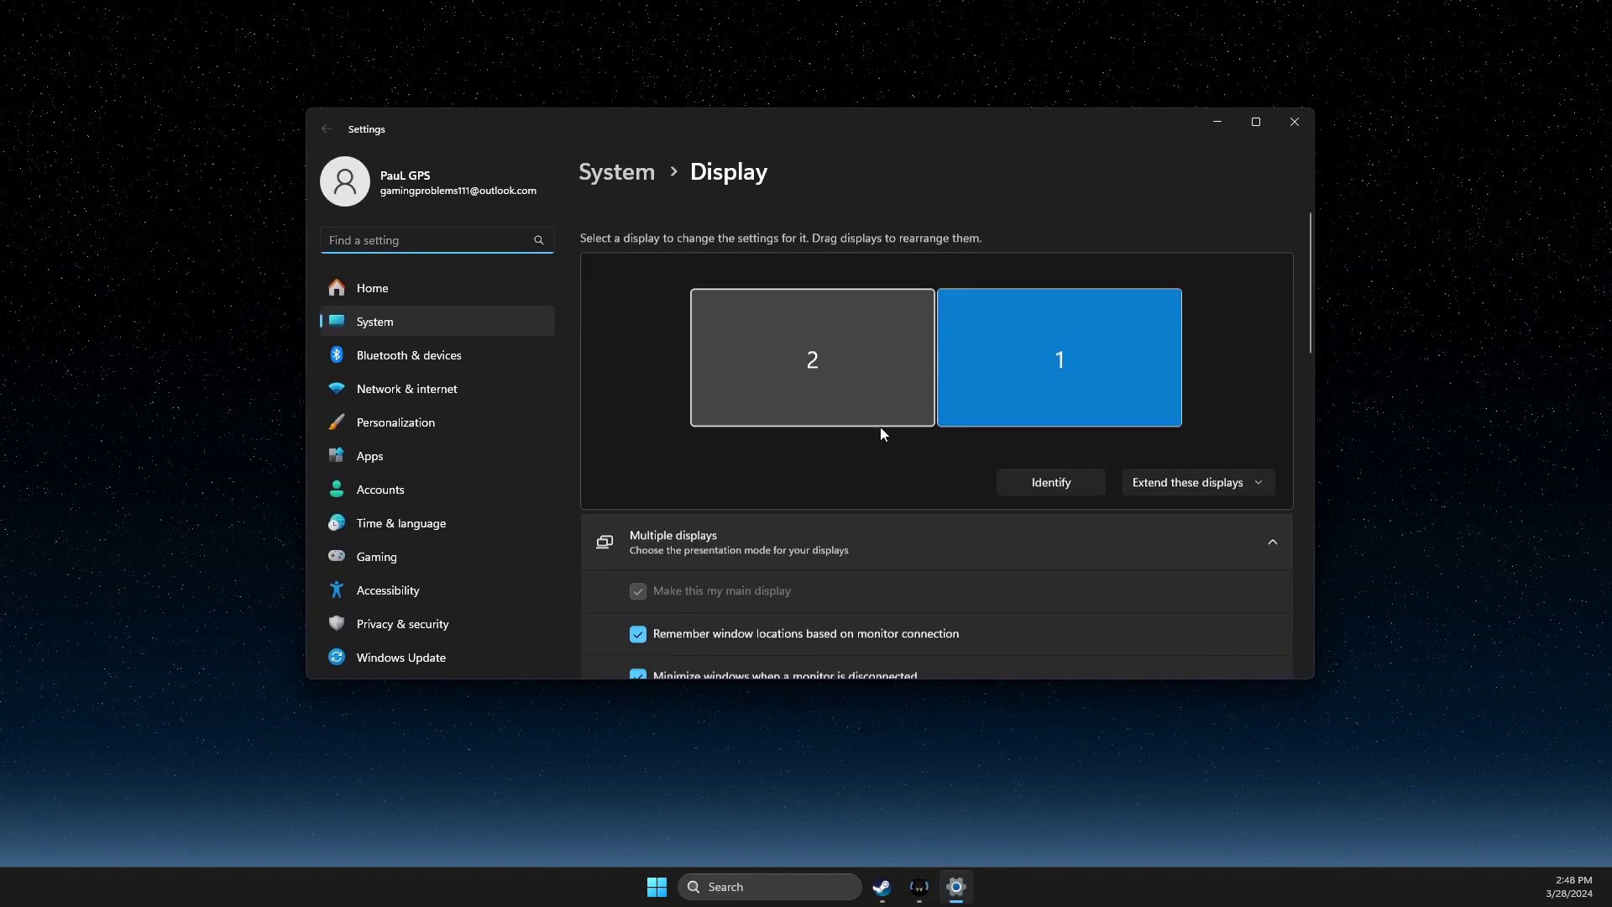
scroll(883, 420, down, 5)
scroll(869, 417, down, 2)
scroll(819, 405, down, 2)
scroll(795, 401, down, 1)
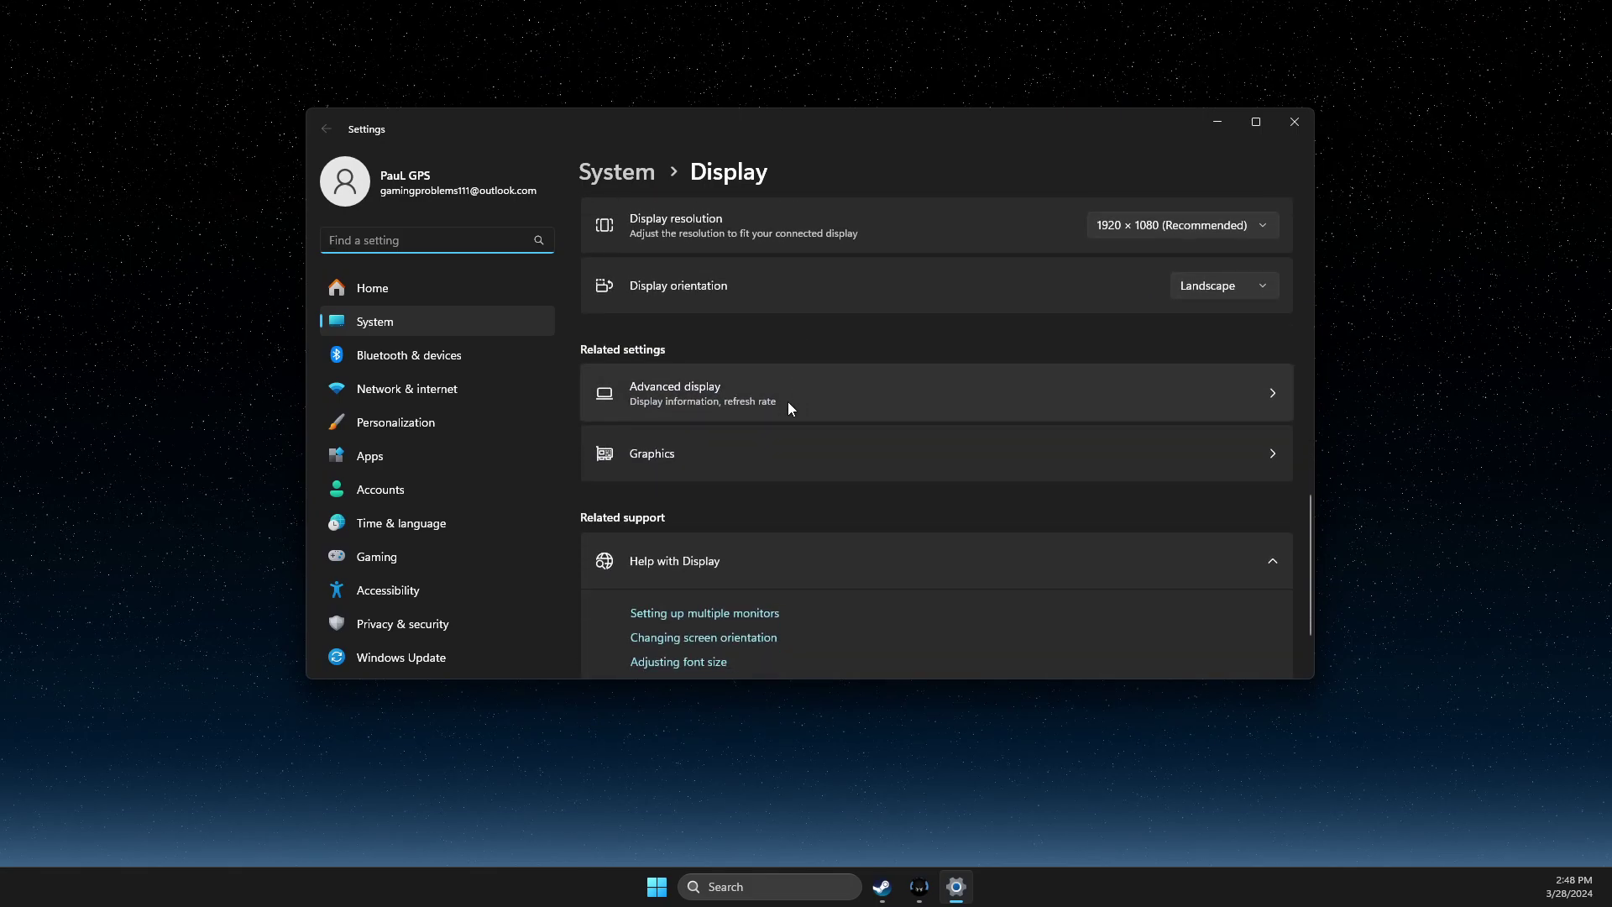
click(691, 398)
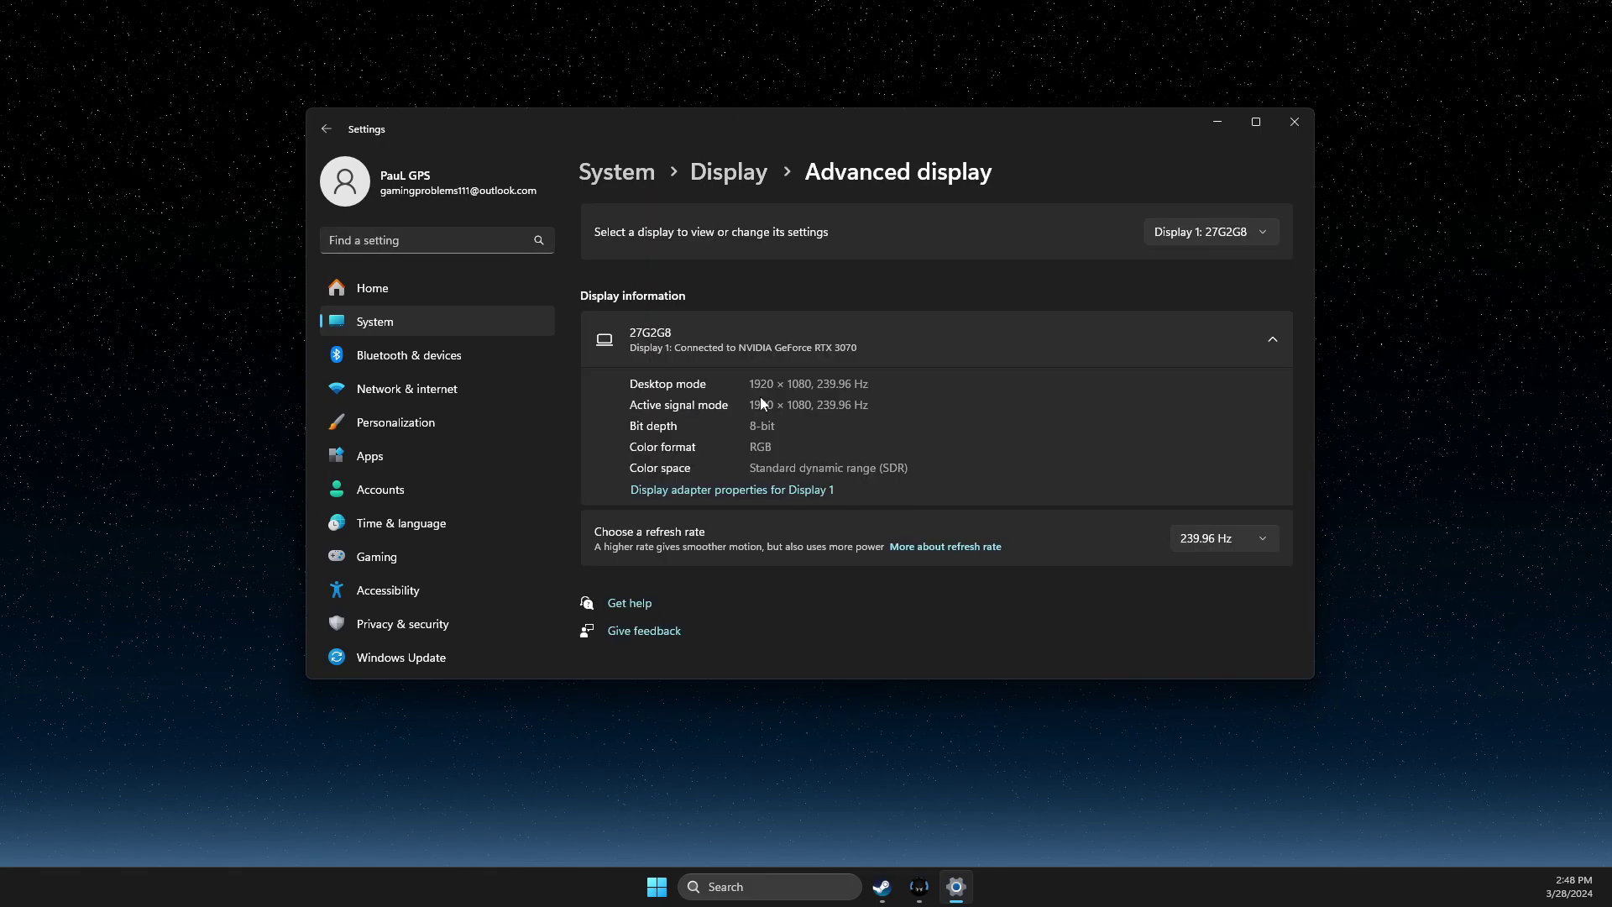
click(1173, 235)
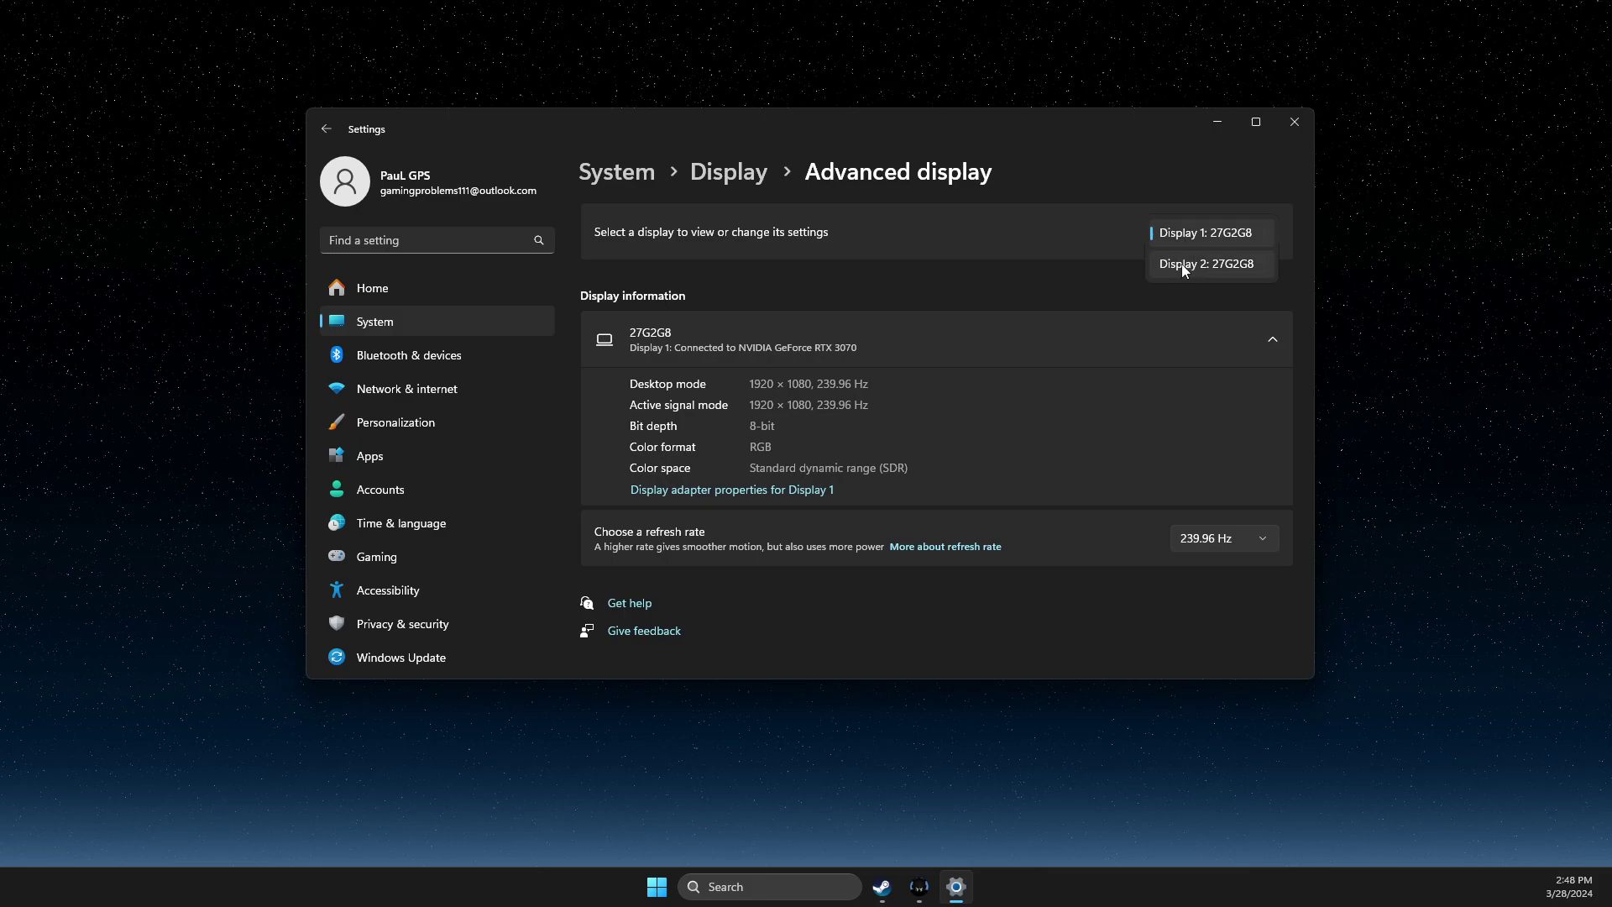
click(1193, 233)
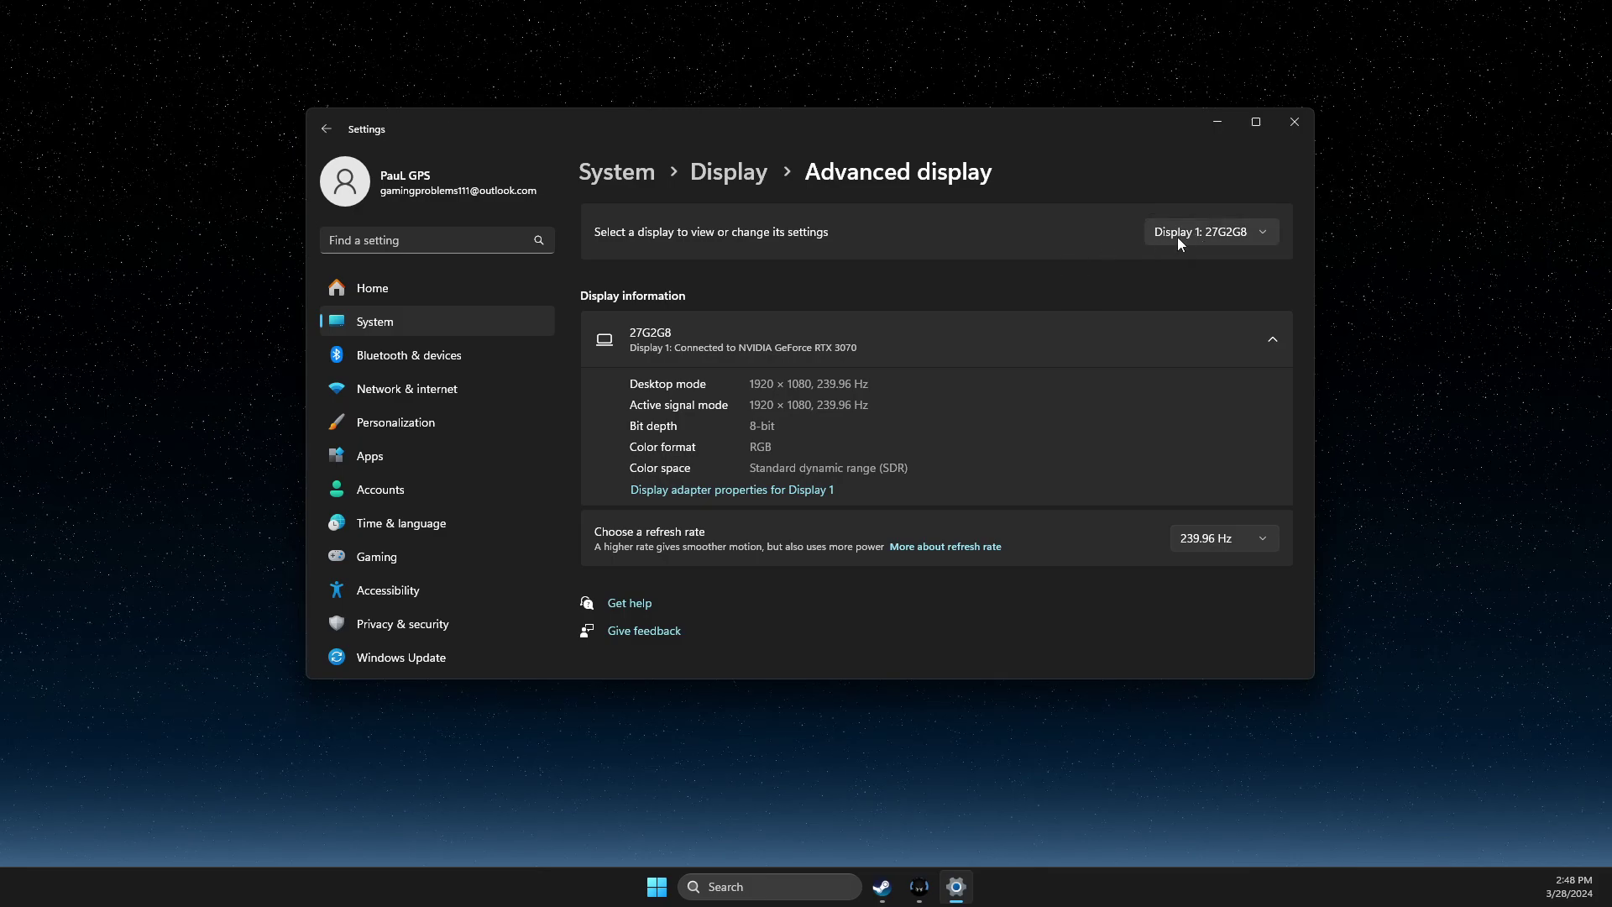
click(1186, 237)
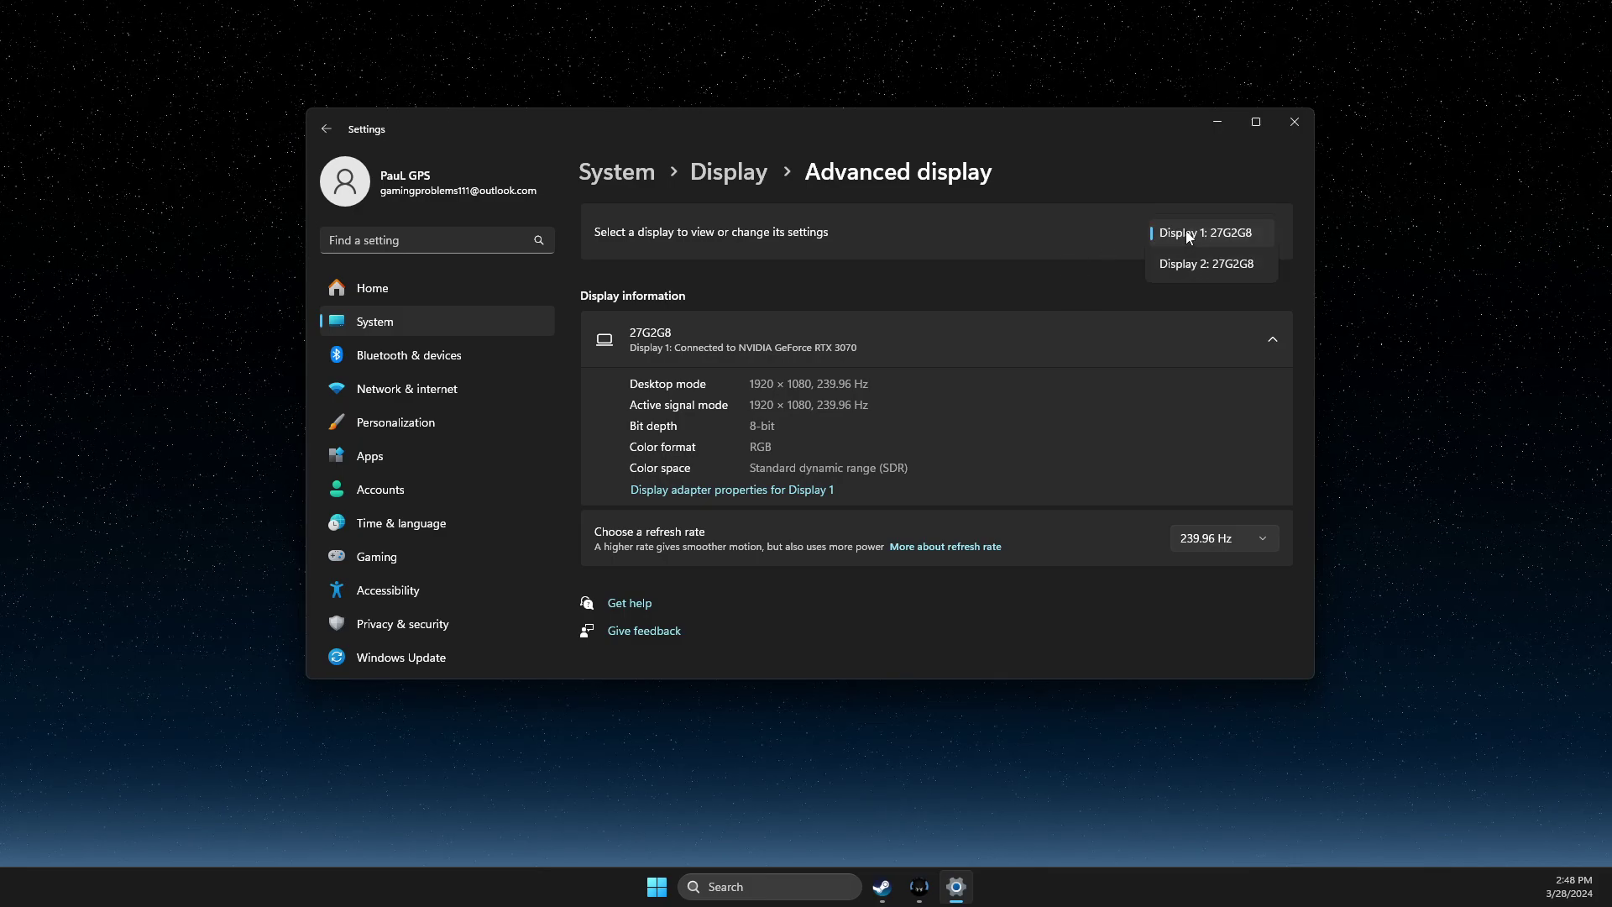
click(1184, 266)
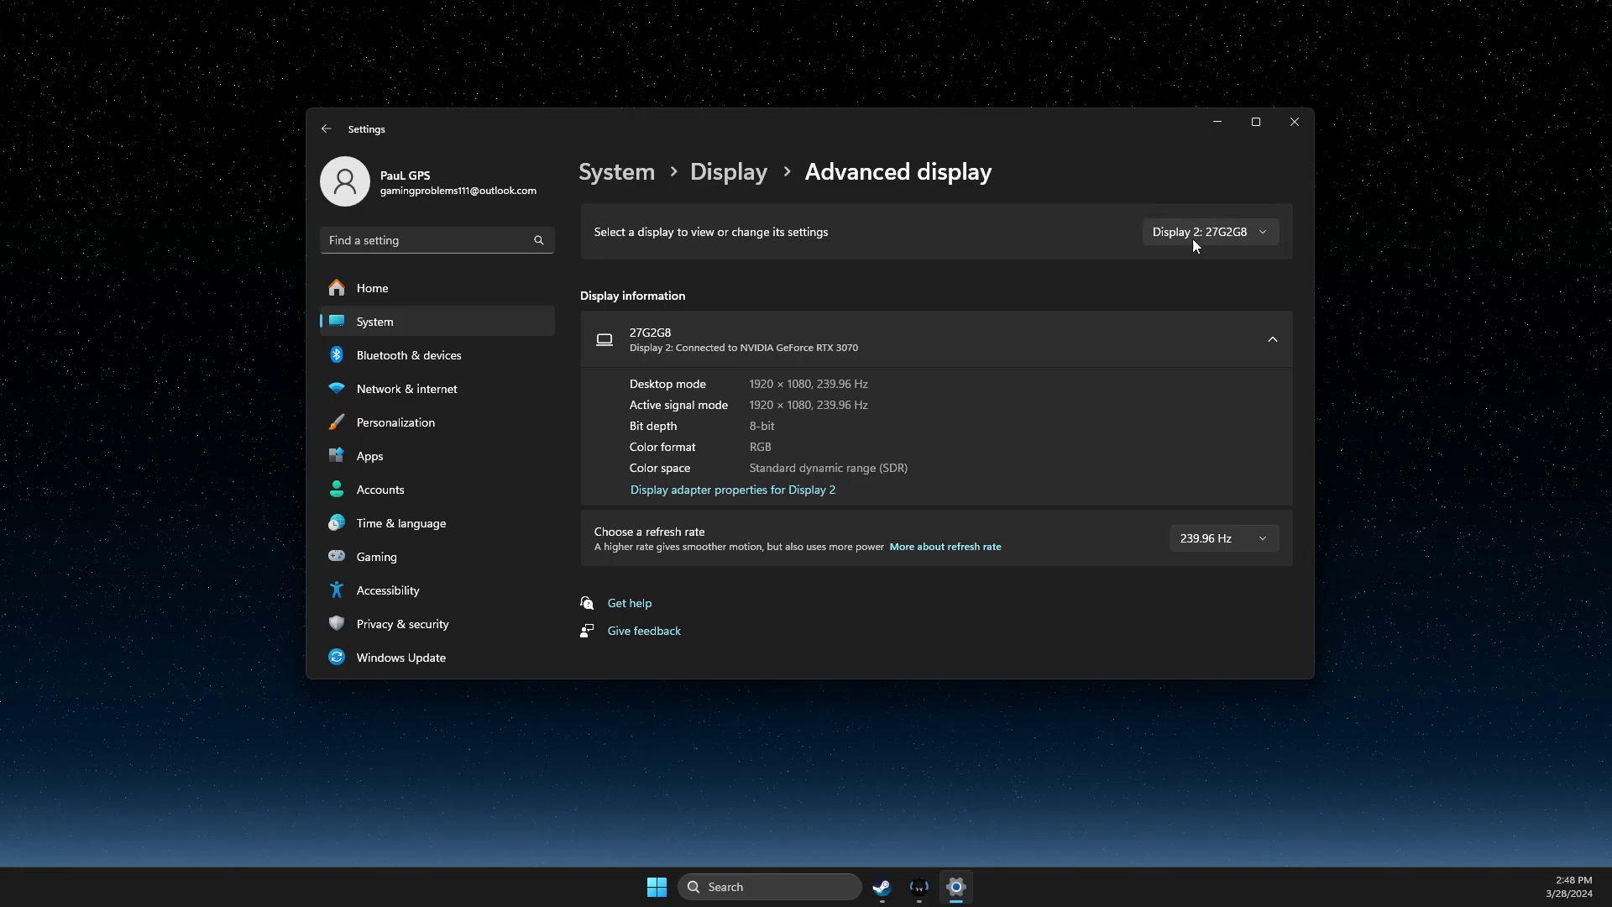
click(1199, 231)
click(1204, 202)
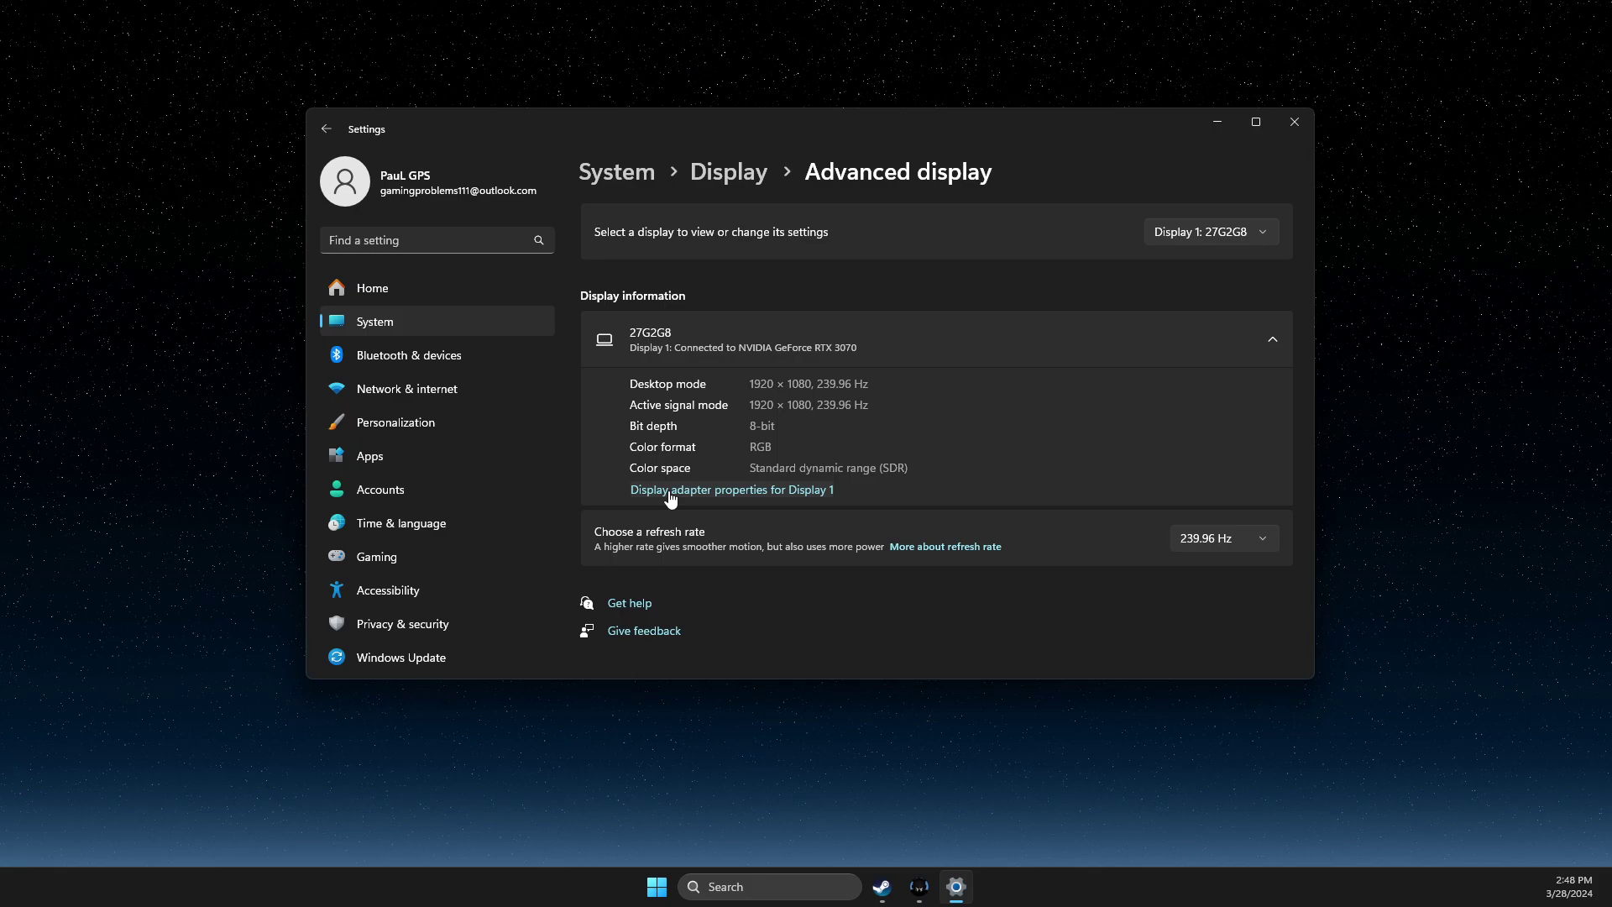
Open Display 1's adapter properties and launch Color Management for the 27G2G8
click(814, 490)
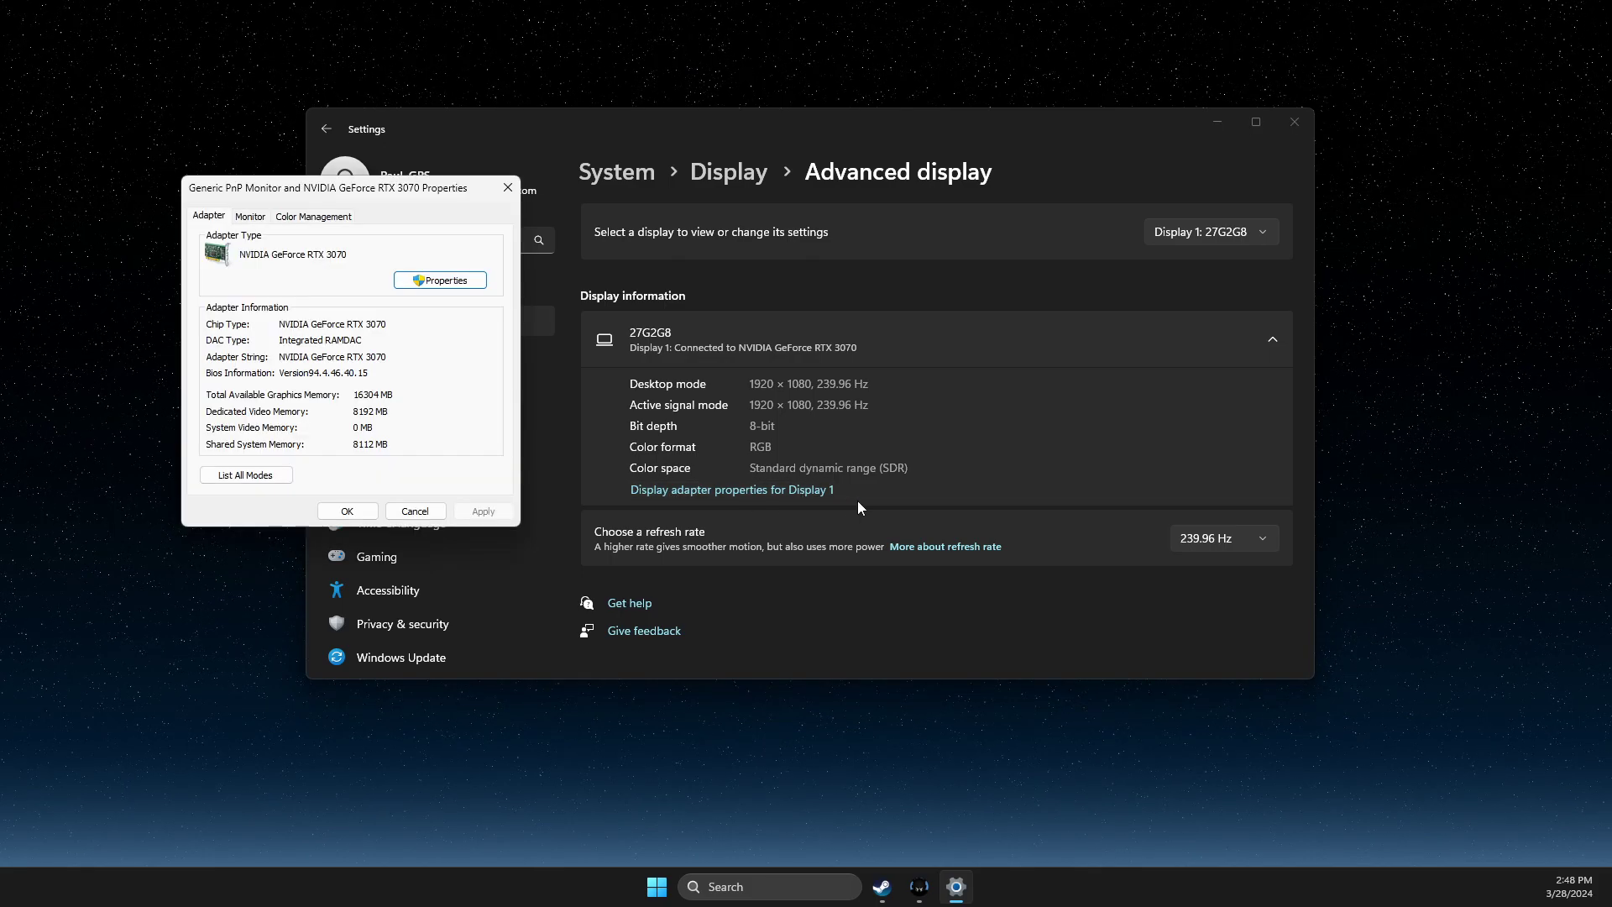
click(303, 221)
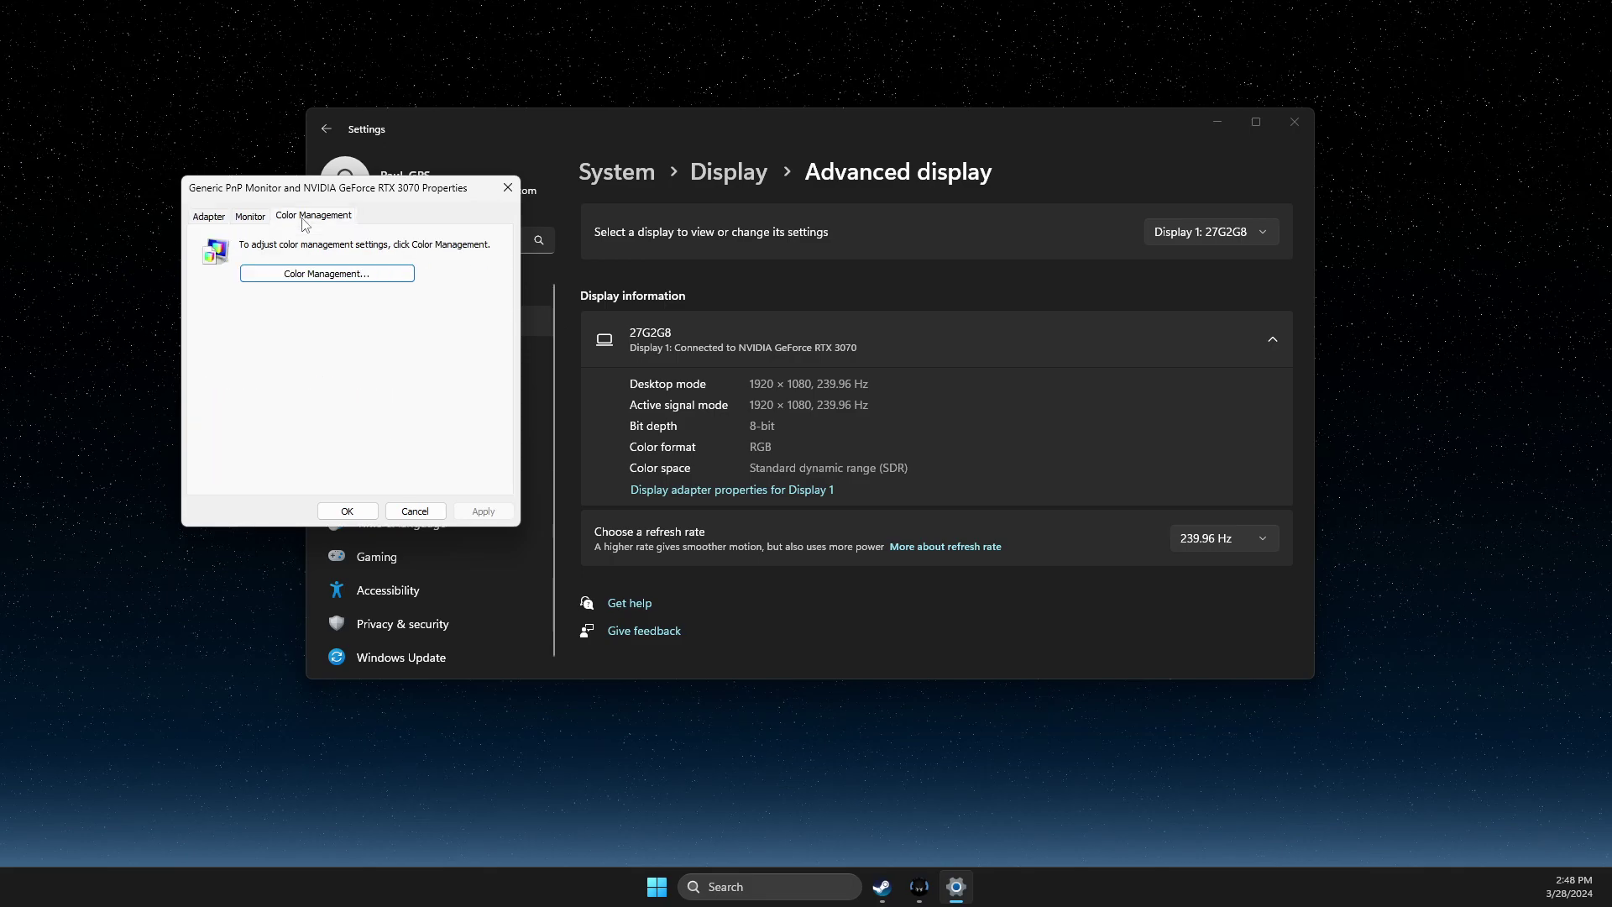
click(303, 278)
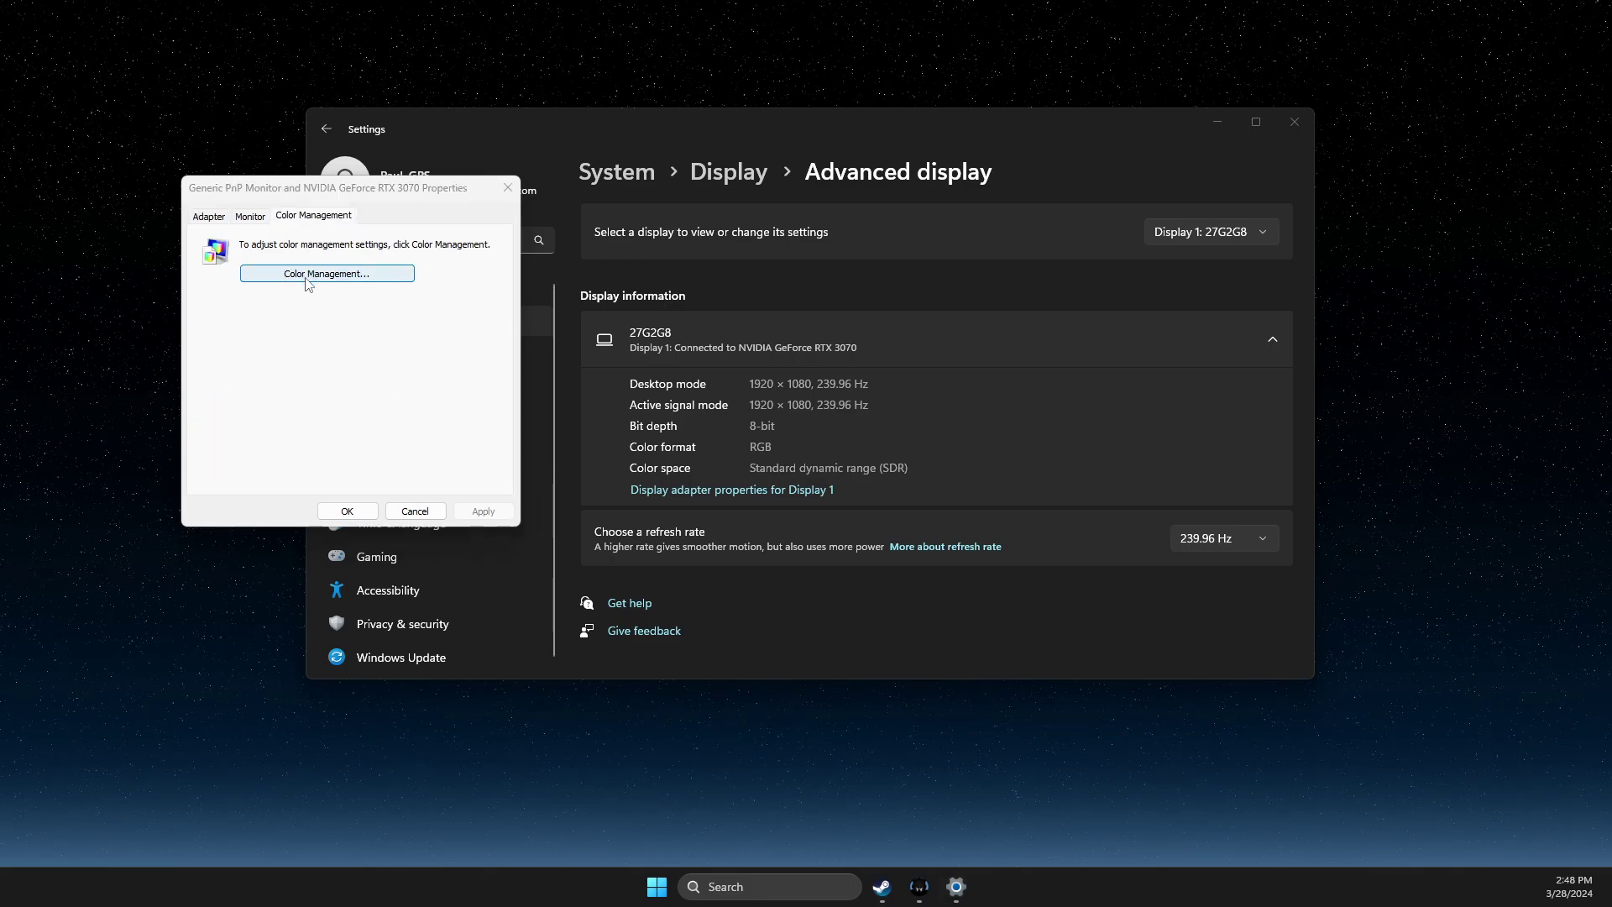
Remove the sRGB IEC61966-2.1 profile from the 27G2G8 monitor
mouse_move(1606, 150)
mouse_down()
mouse_move(568, 109)
mouse_move(572, 122)
mouse_up()
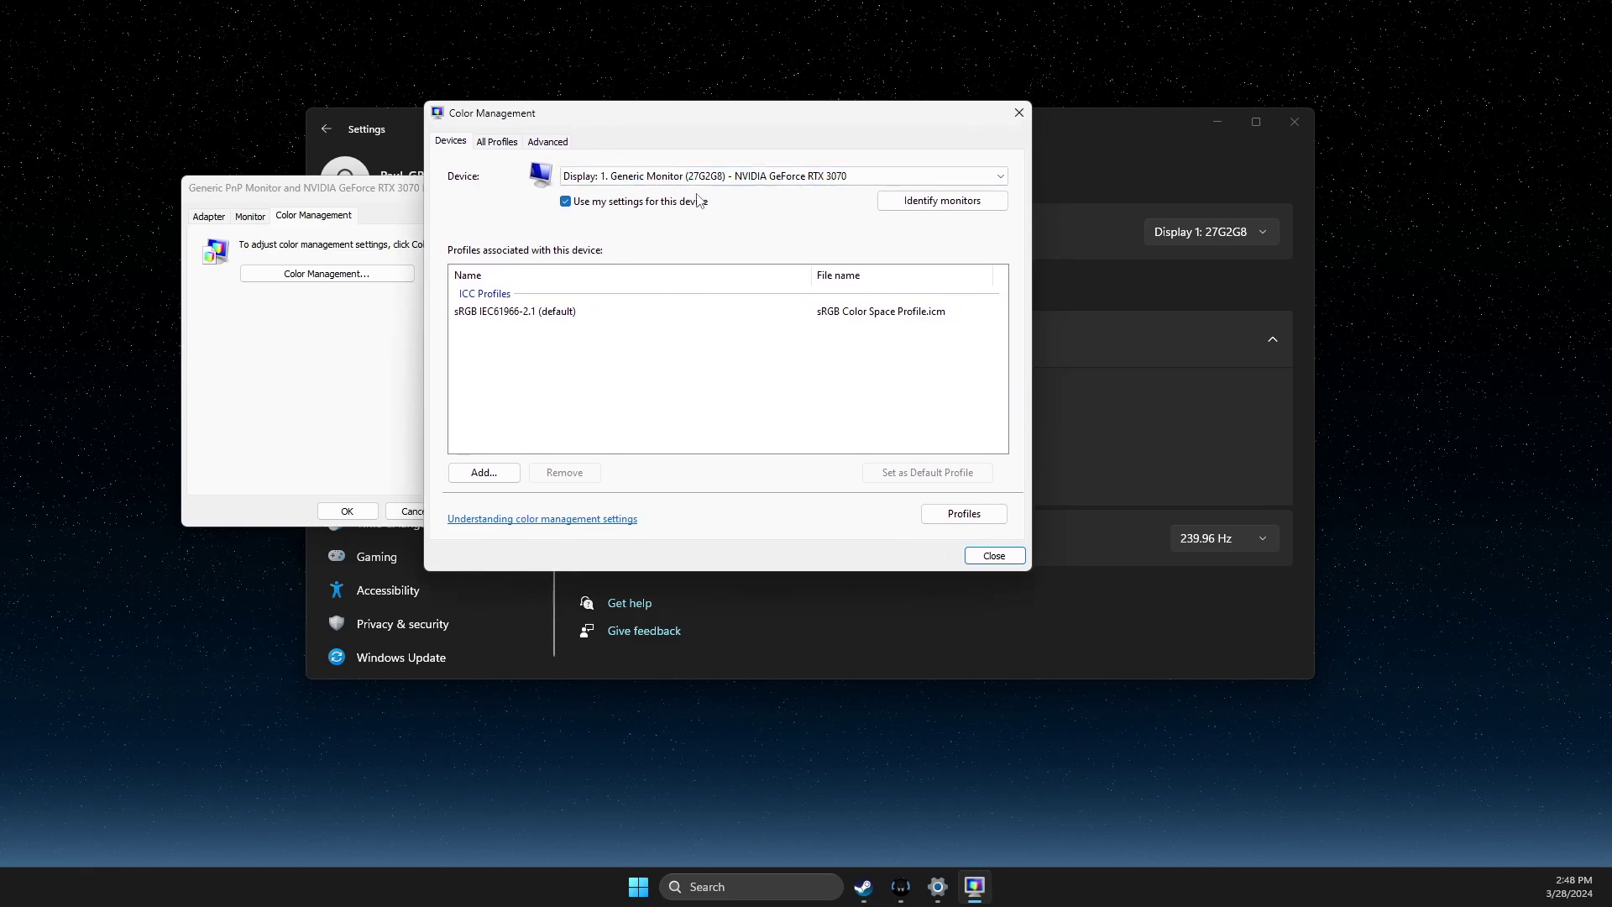
click(543, 316)
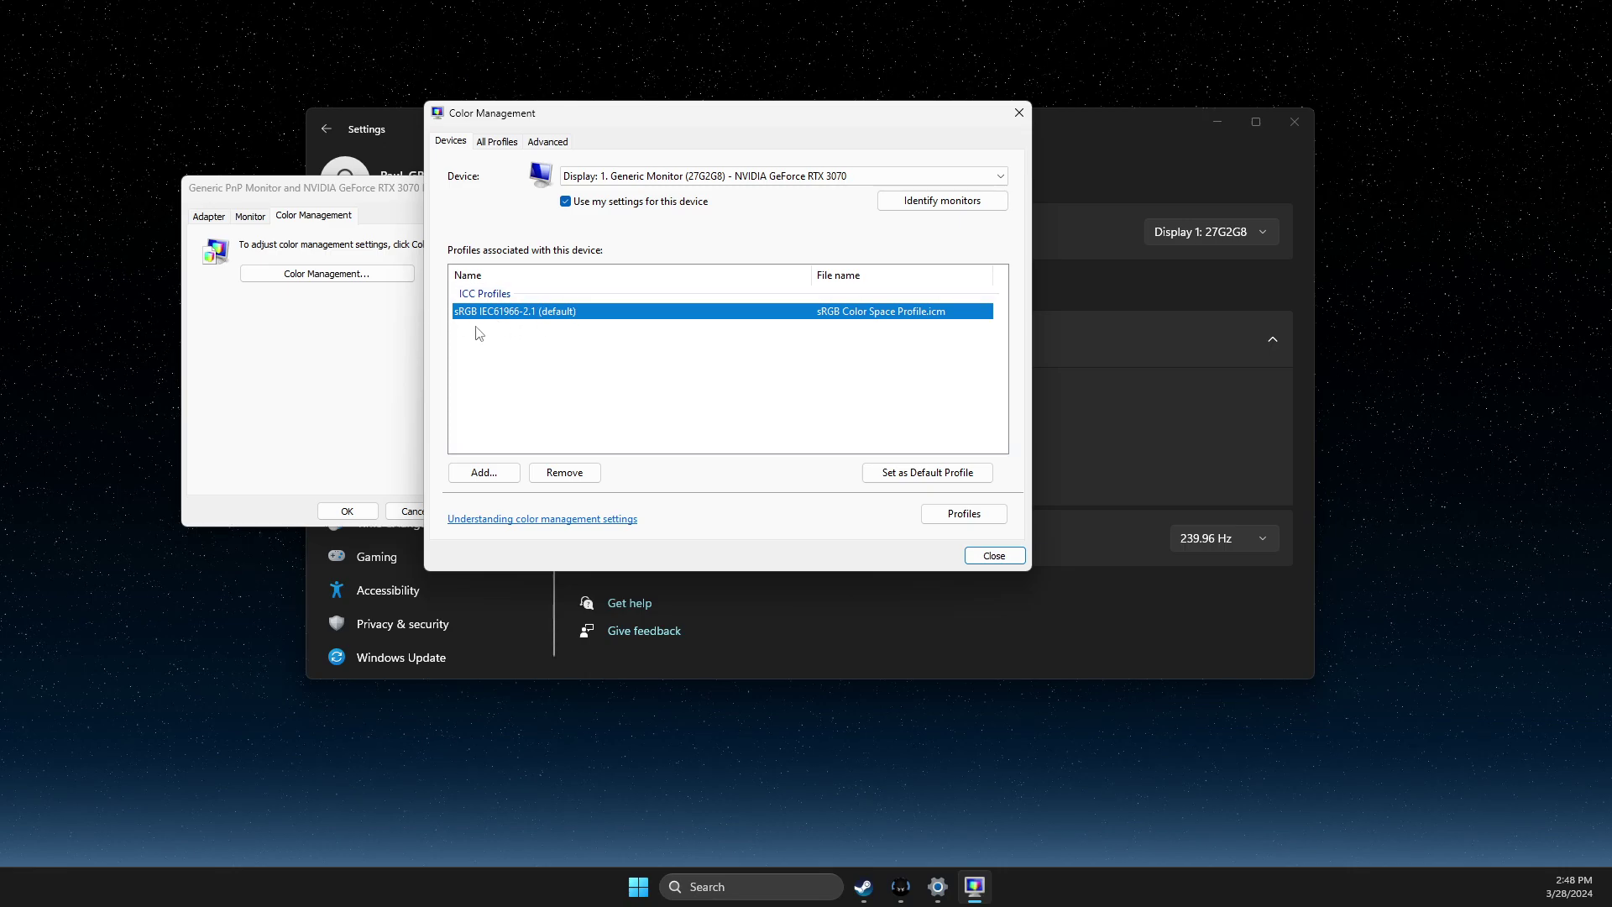
click(574, 474)
click(818, 449)
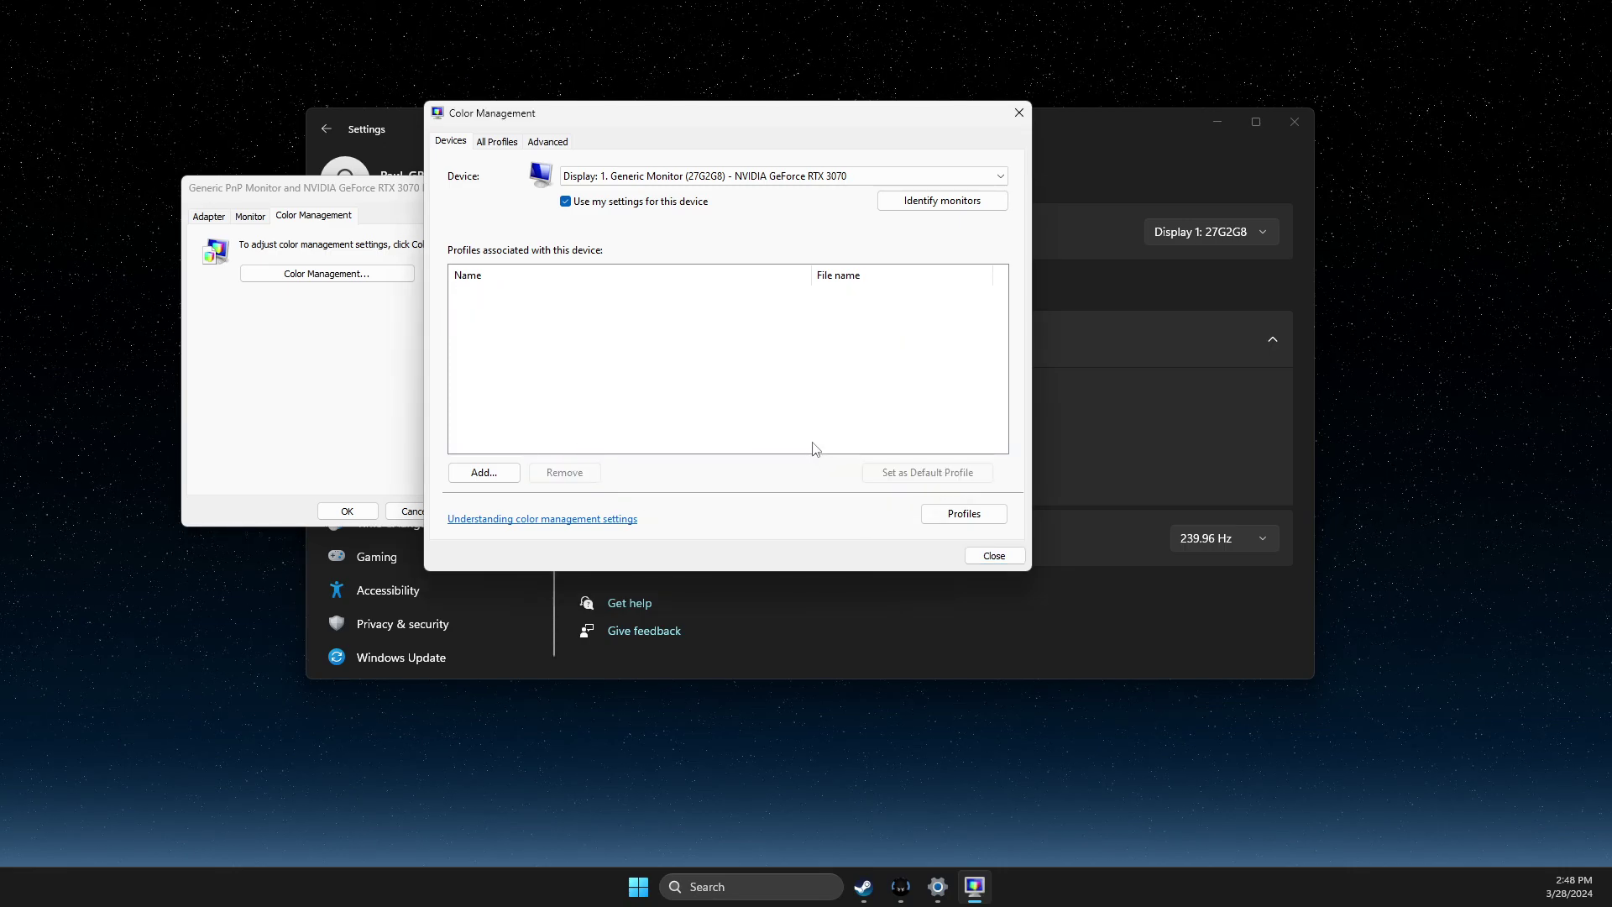
Re-associate sRGB IEC61966-2.1 with the monitor and close Color Management and adapter properties
click(500, 477)
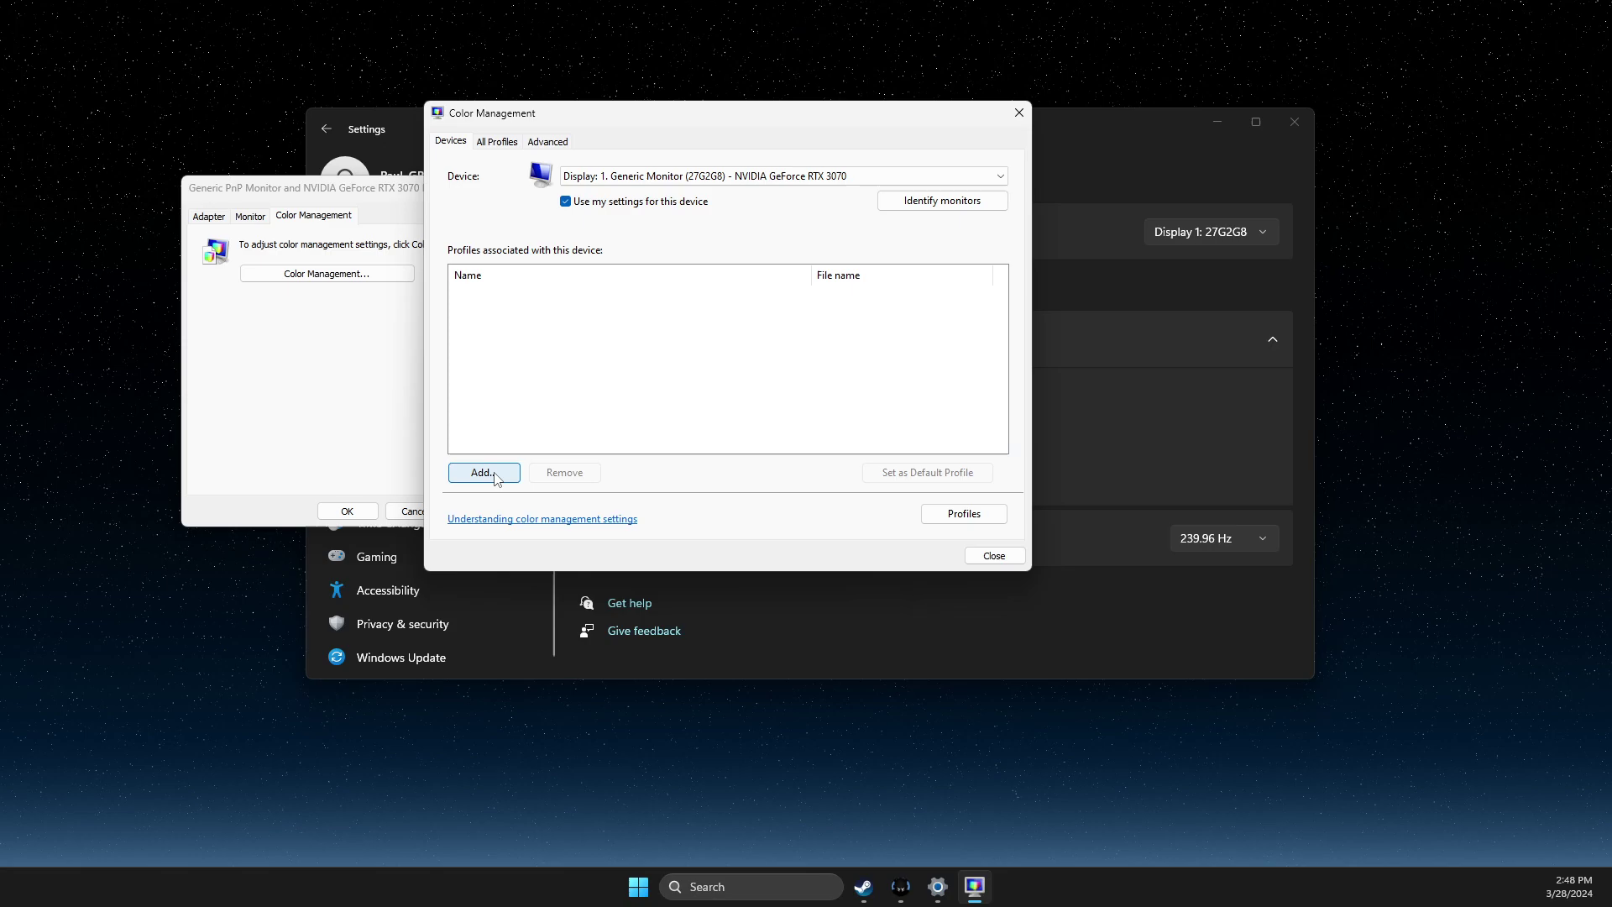
click(525, 300)
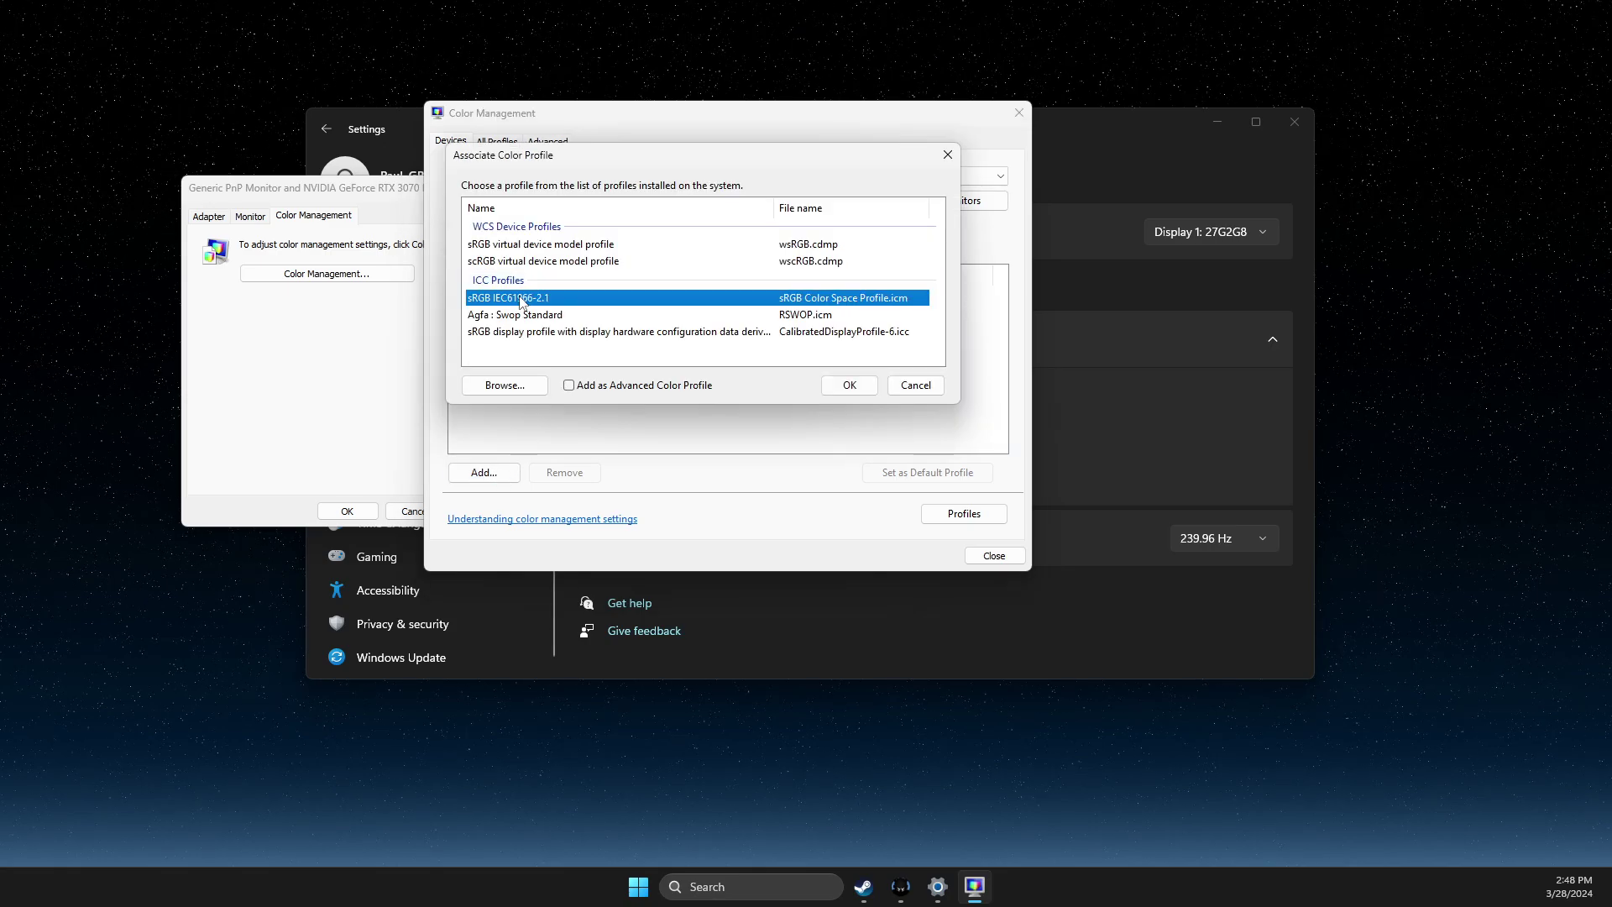
click(850, 384)
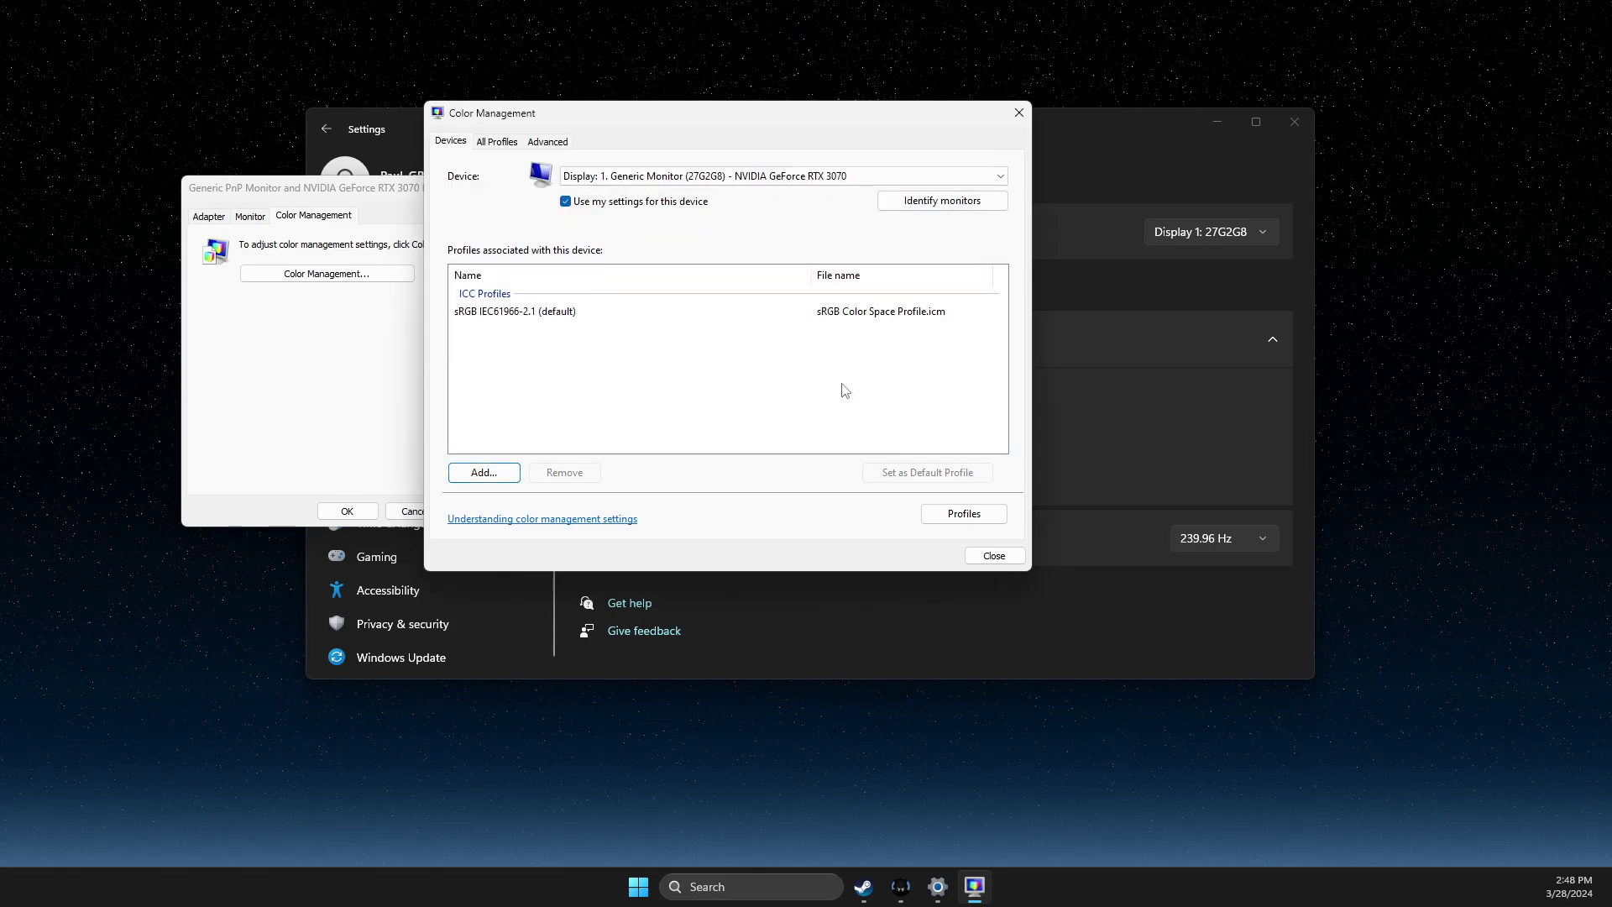
click(994, 555)
click(508, 187)
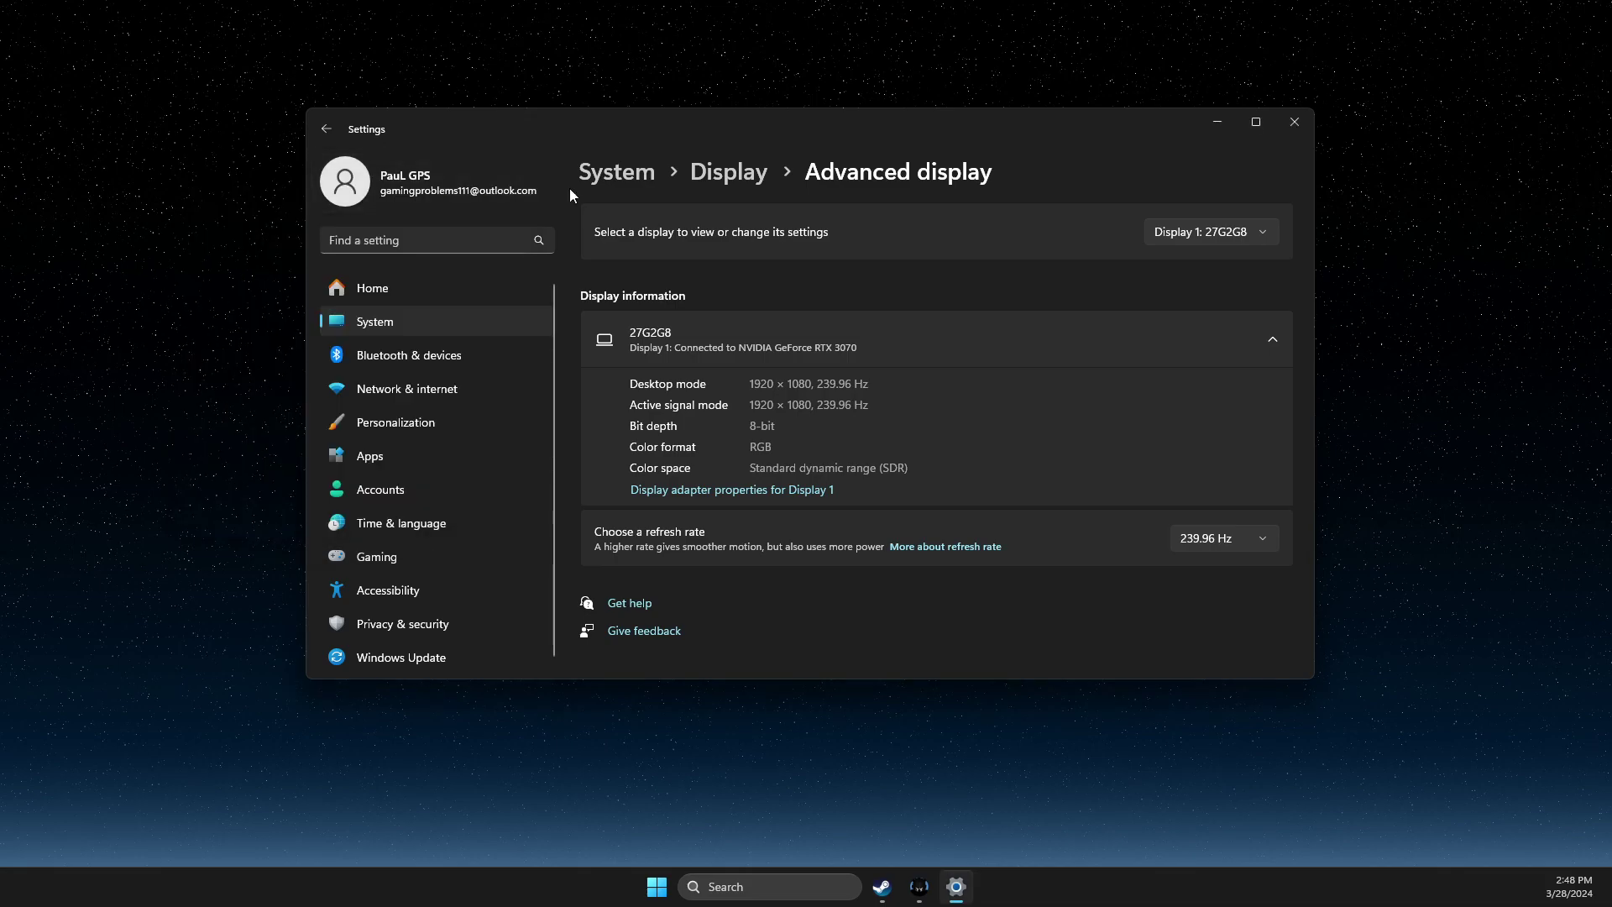
Close the Windows Settings window, leaving the empty desktop
click(1294, 122)
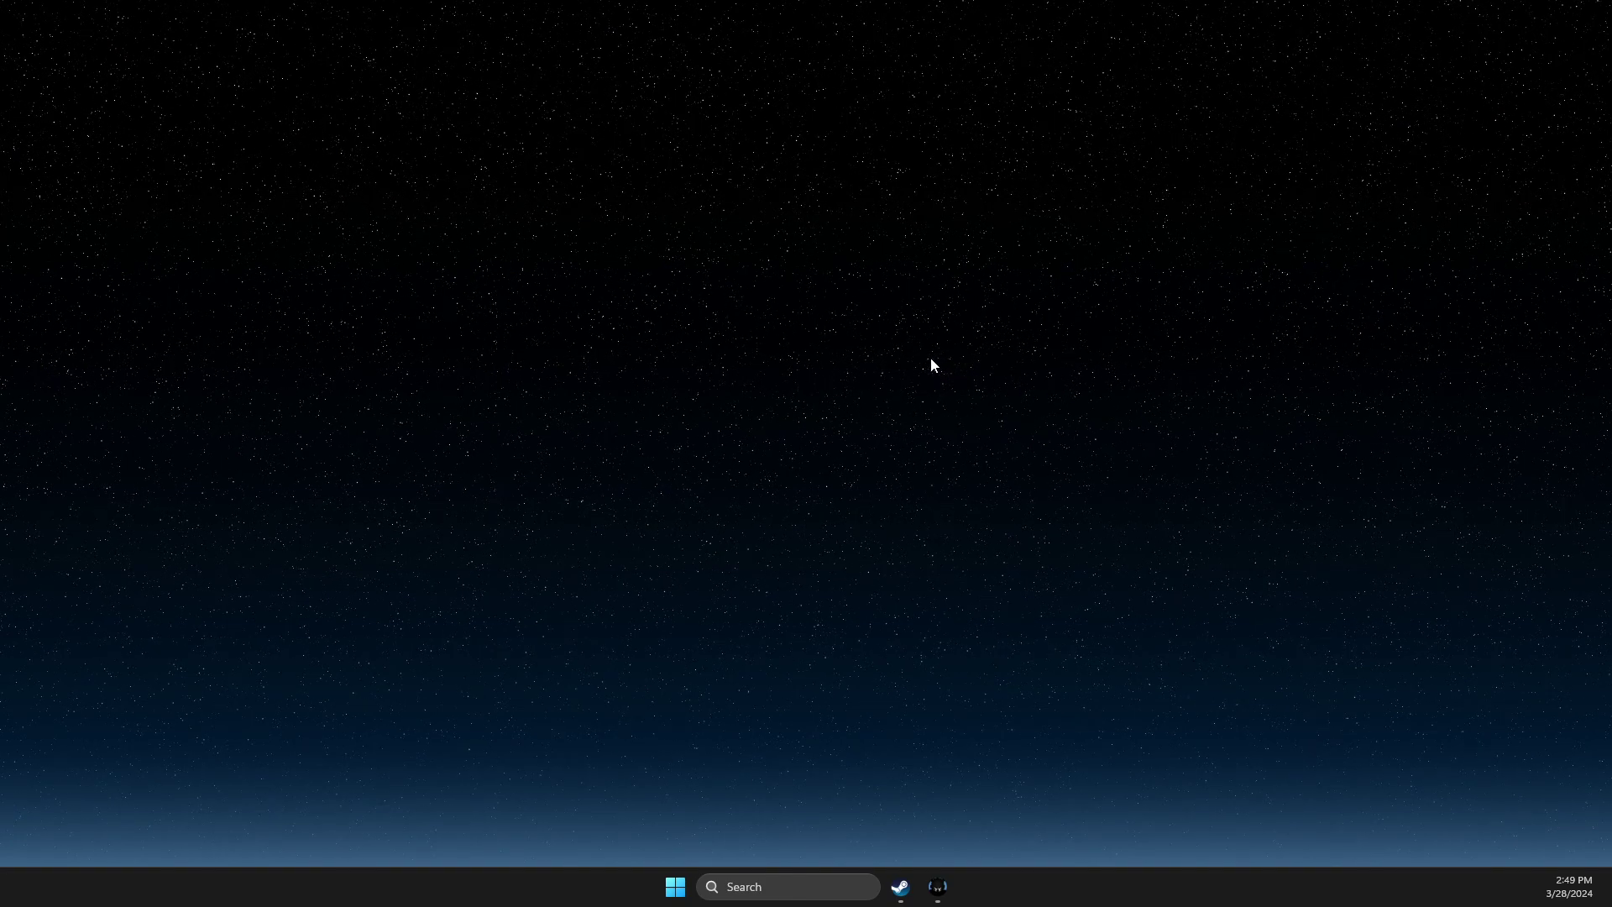
Launch NVIDIA Control Panel from the desktop's extended context menu, opening Adjust Desktop Color Settings
right_click(822, 324)
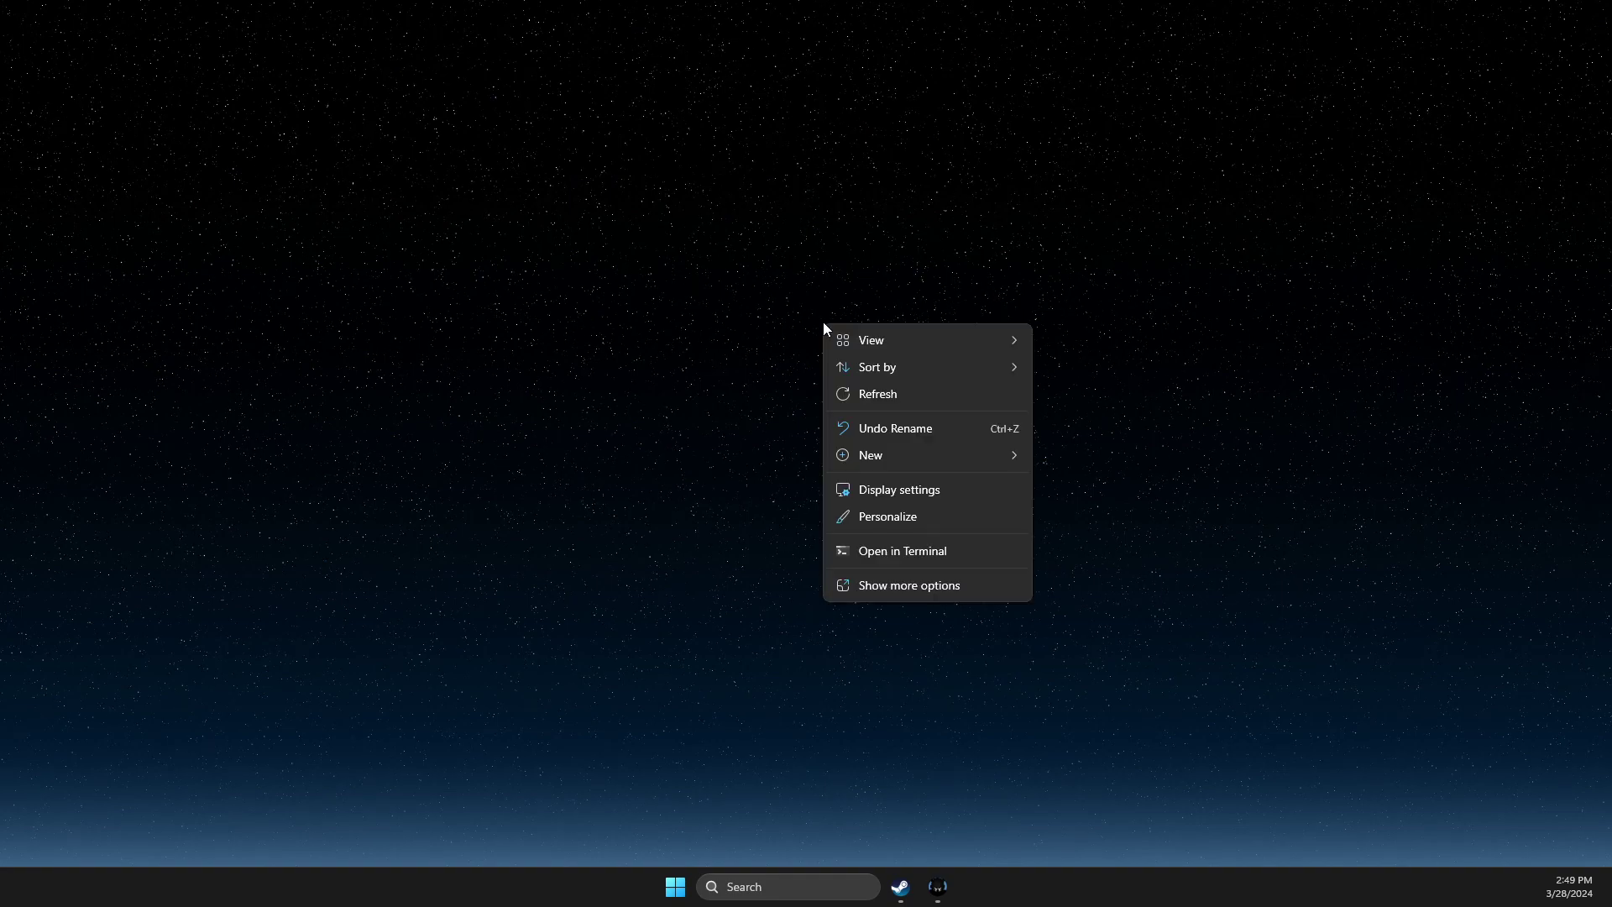
click(888, 587)
click(880, 461)
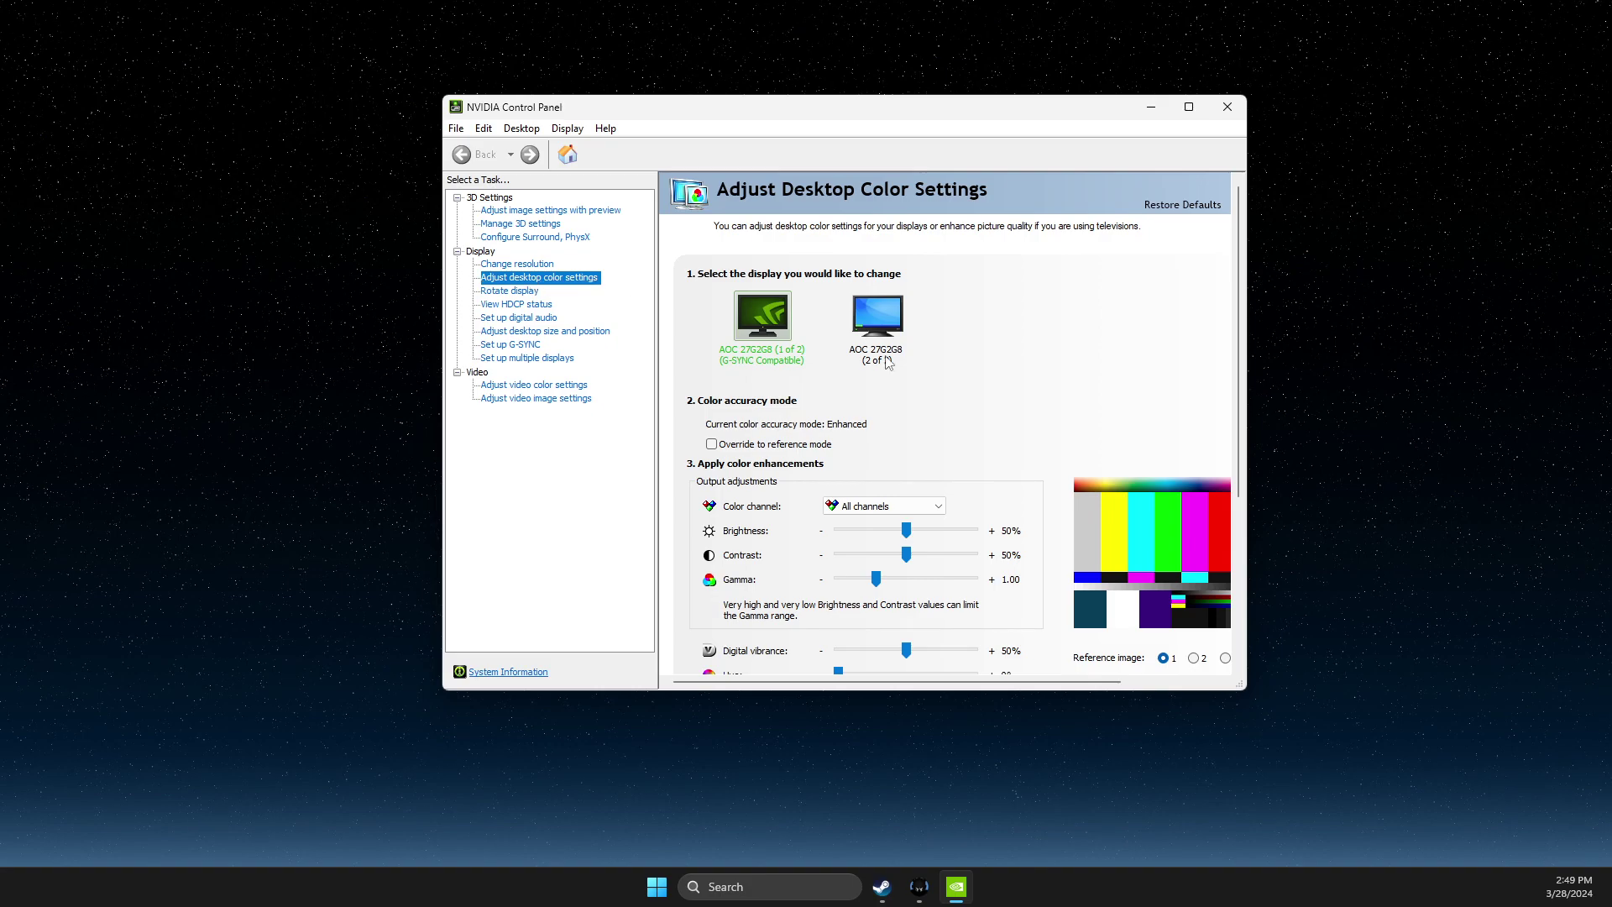
drag(875, 115, 872, 79)
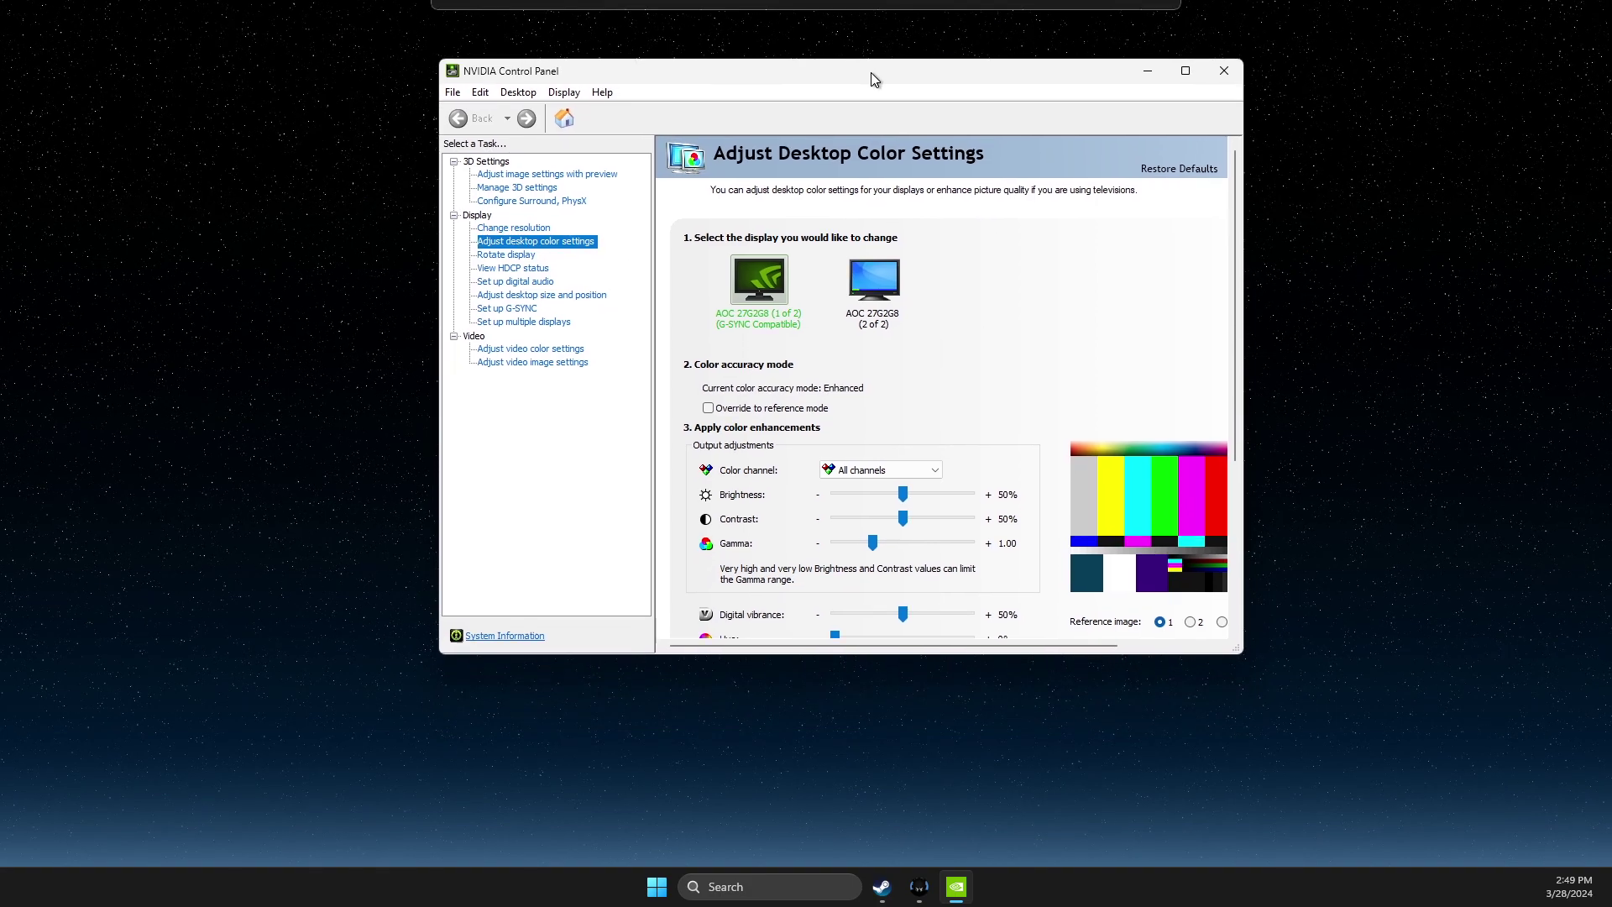
scroll(989, 467, down, 2)
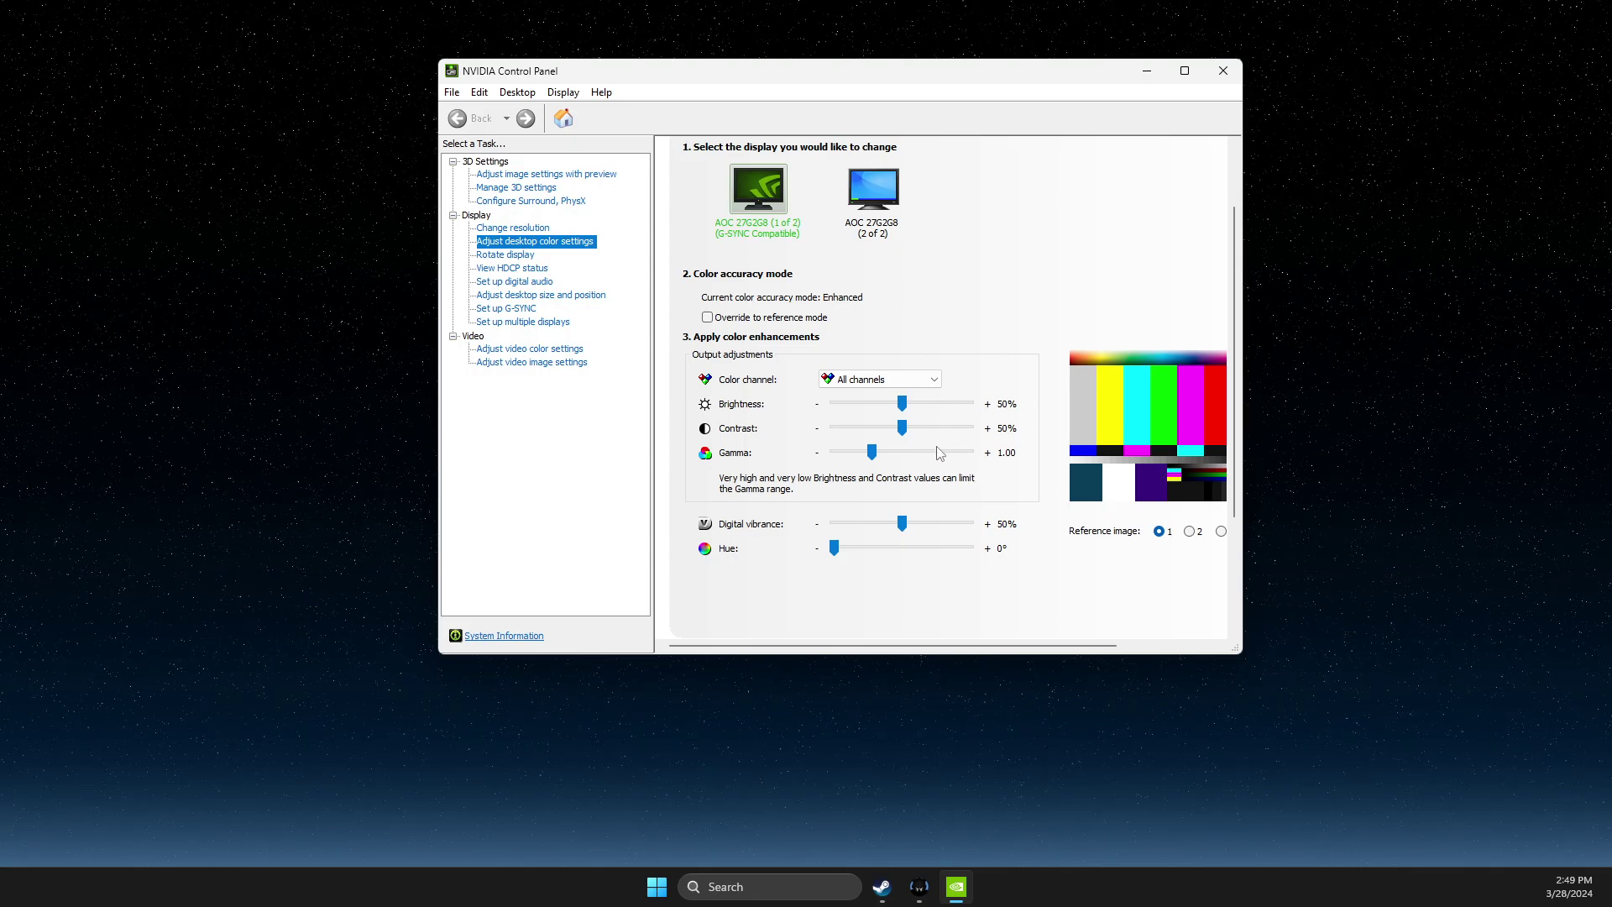
click(1223, 72)
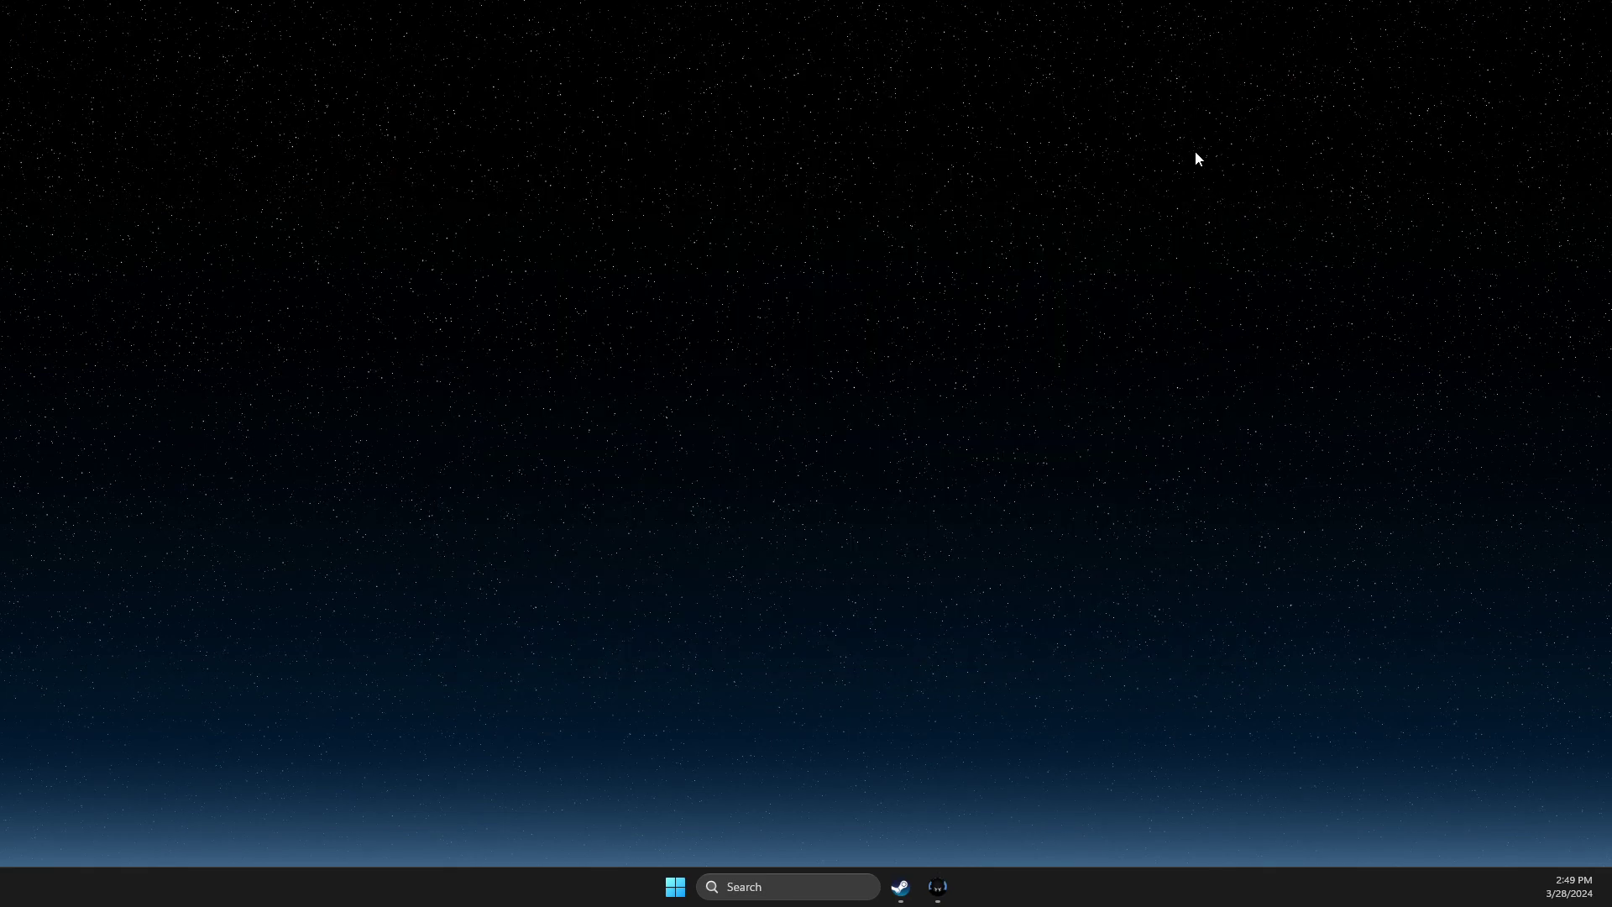